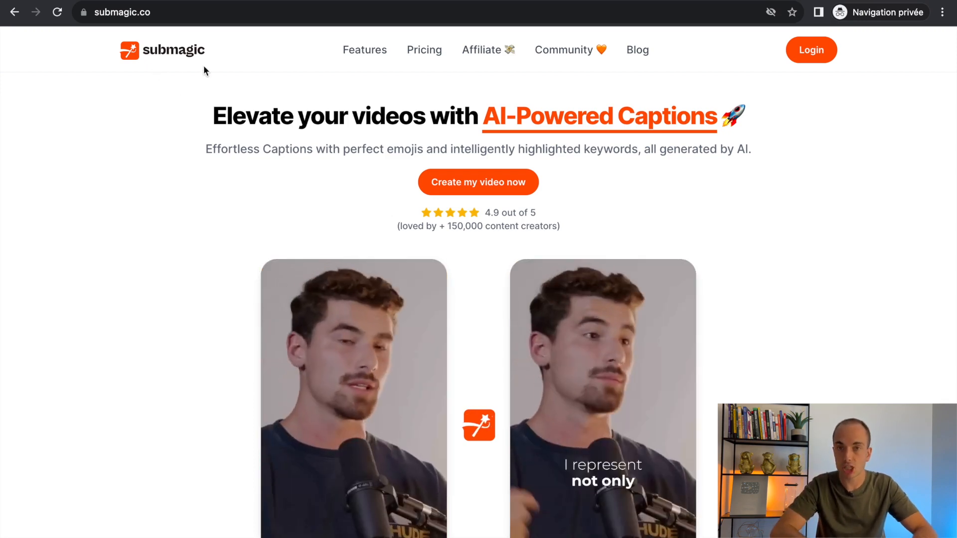
Read the Submagic homepage headline and tagline about AI-powered captions, emojis and highlighted keywords
drag(202, 116, 944, 130)
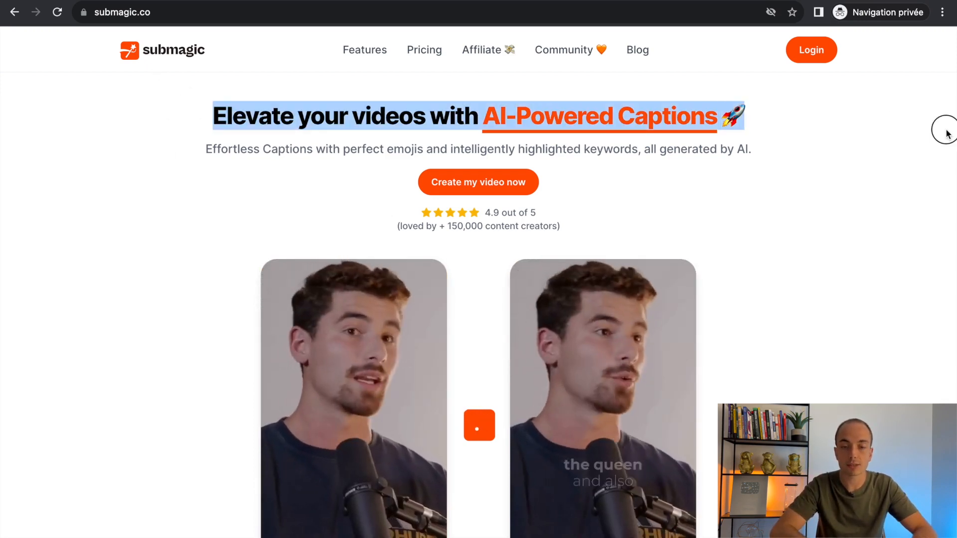
click(820, 197)
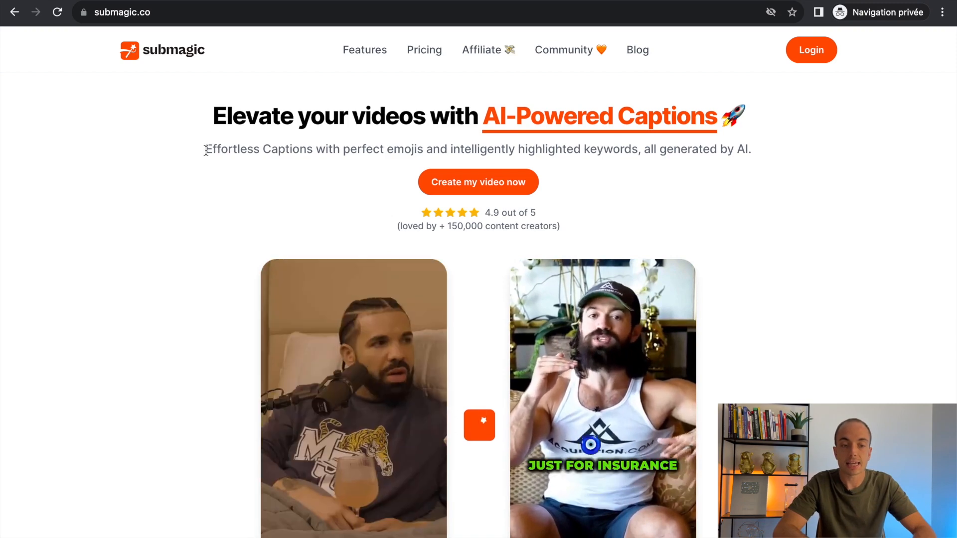
double_click(279, 150)
click(230, 150)
double_click(231, 150)
click(412, 157)
double_click(408, 152)
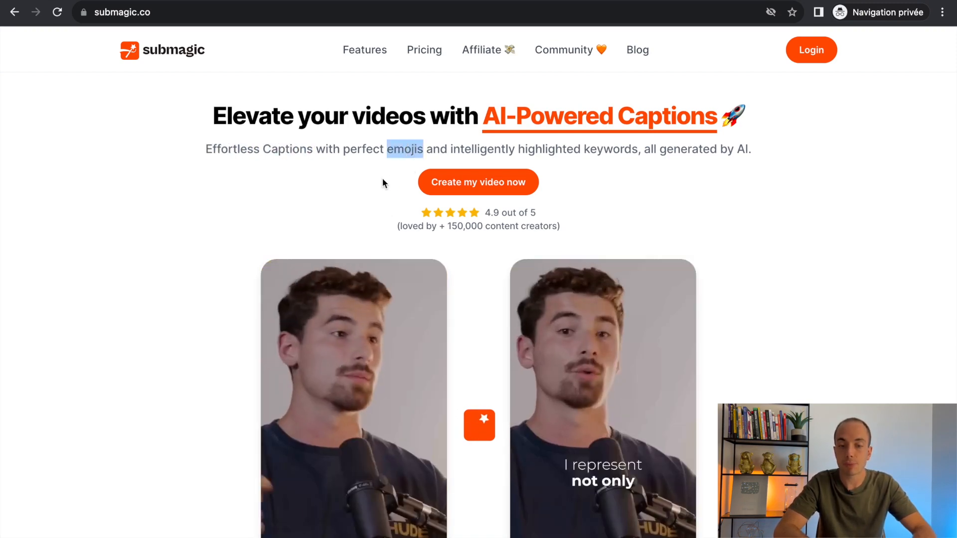
click(611, 158)
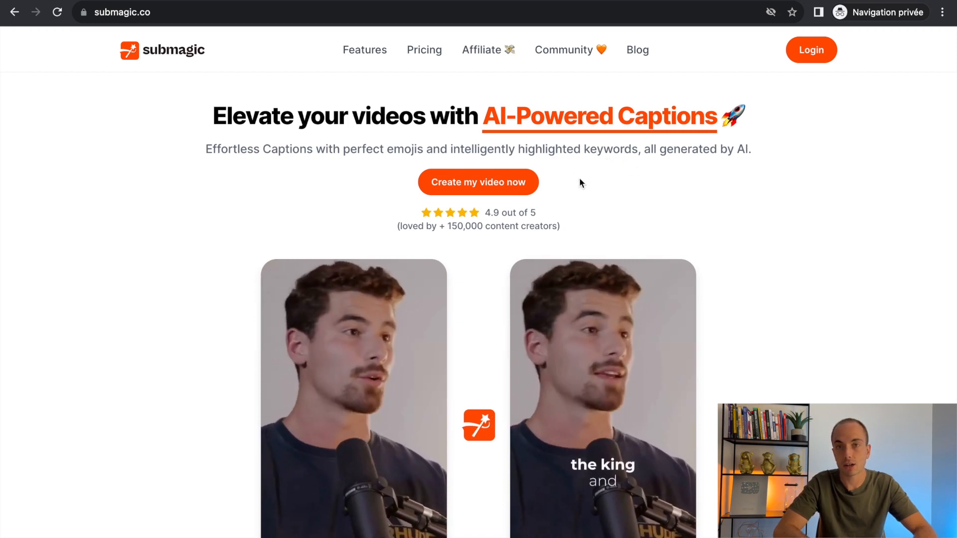
Examine the homepage's before-and-after caption demos, feature descriptions and top content creator examples
scroll(680, 241, down, 2)
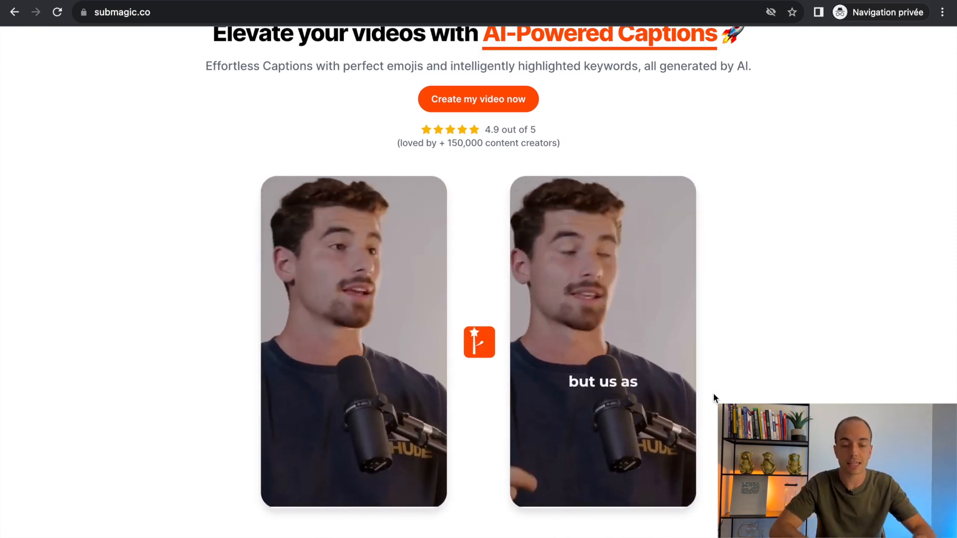
scroll(713, 393, down, 6)
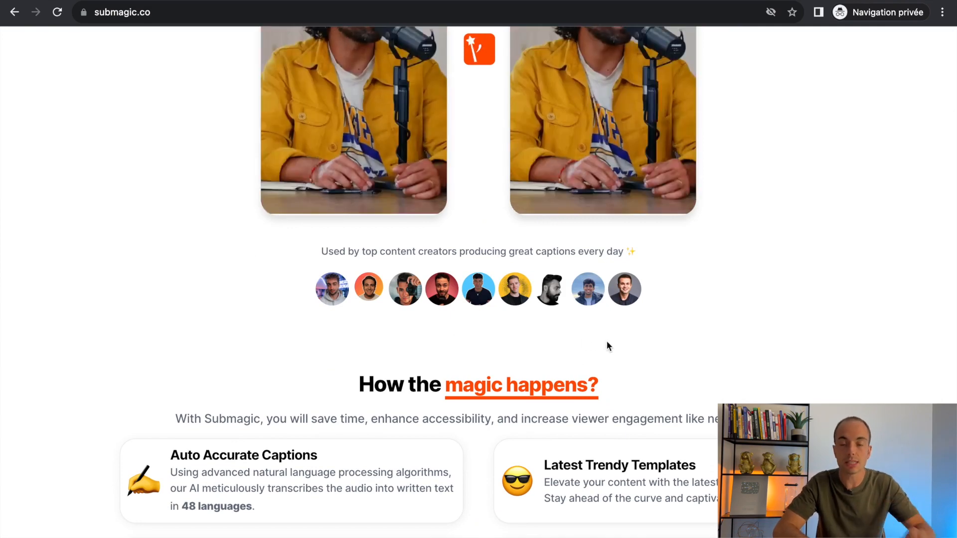
scroll(607, 346, up, 1)
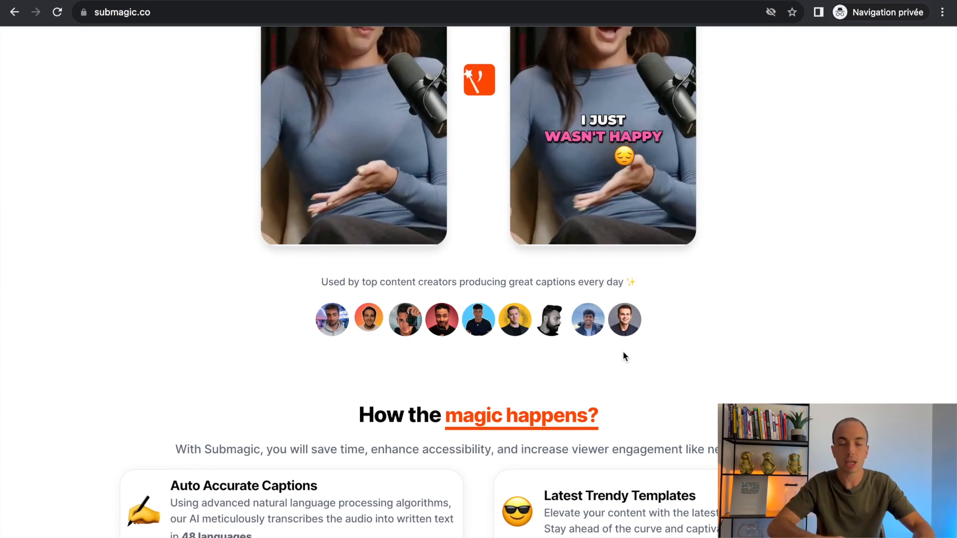
scroll(623, 351, up, 3)
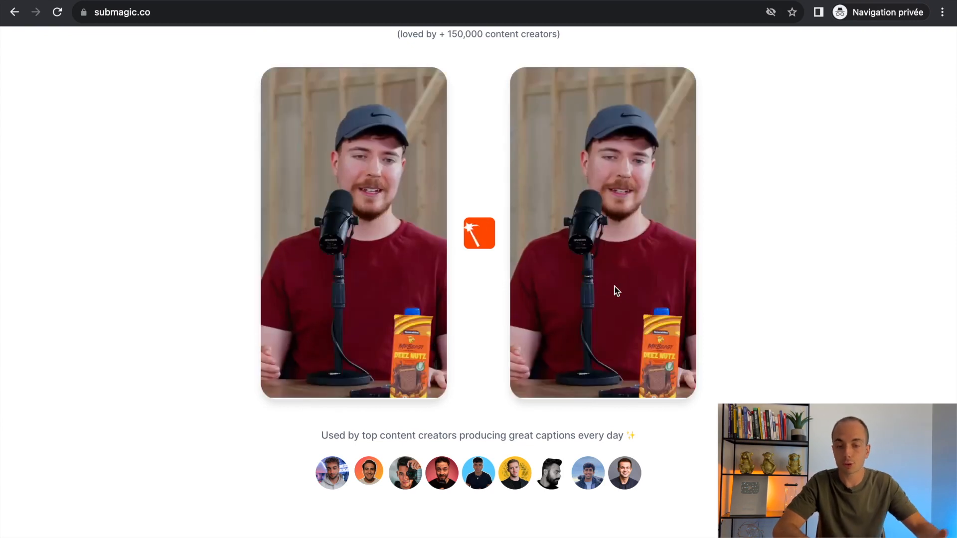
scroll(760, 361, down, 4)
scroll(761, 376, down, 6)
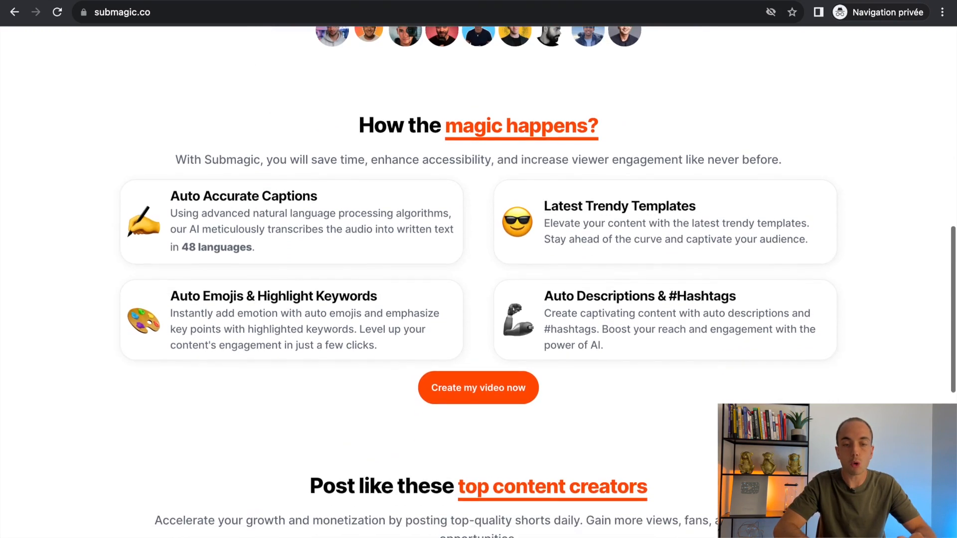
scroll(499, 145, down, 1)
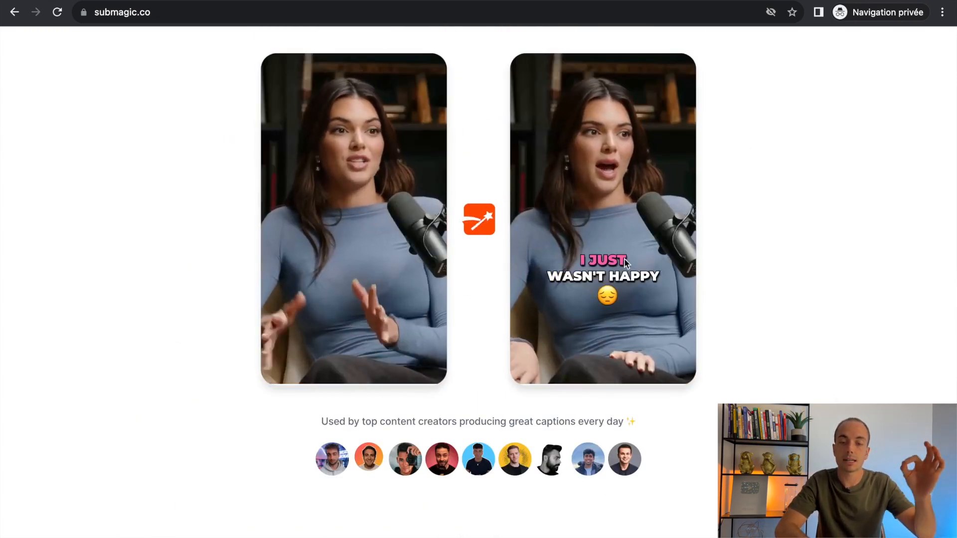
scroll(635, 316, down, 8)
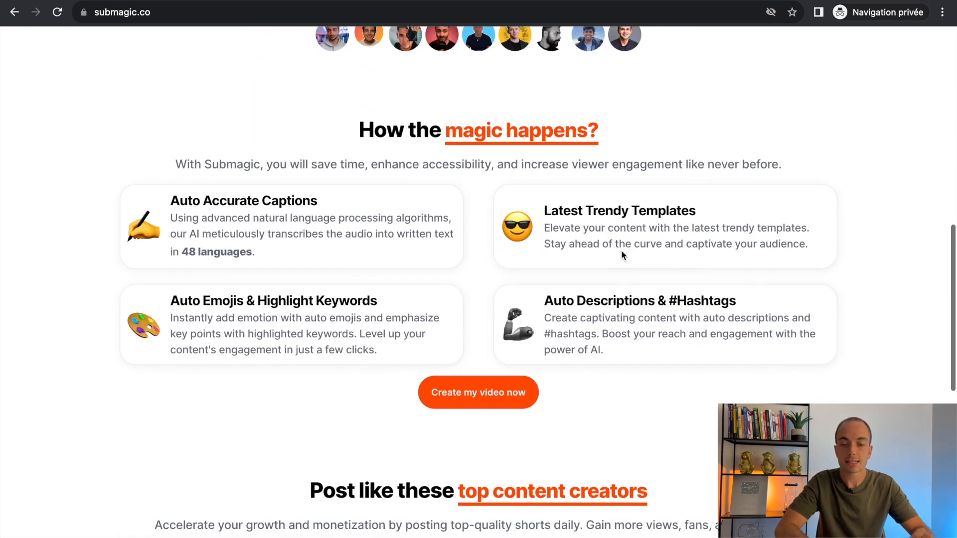
scroll(593, 269, down, 1)
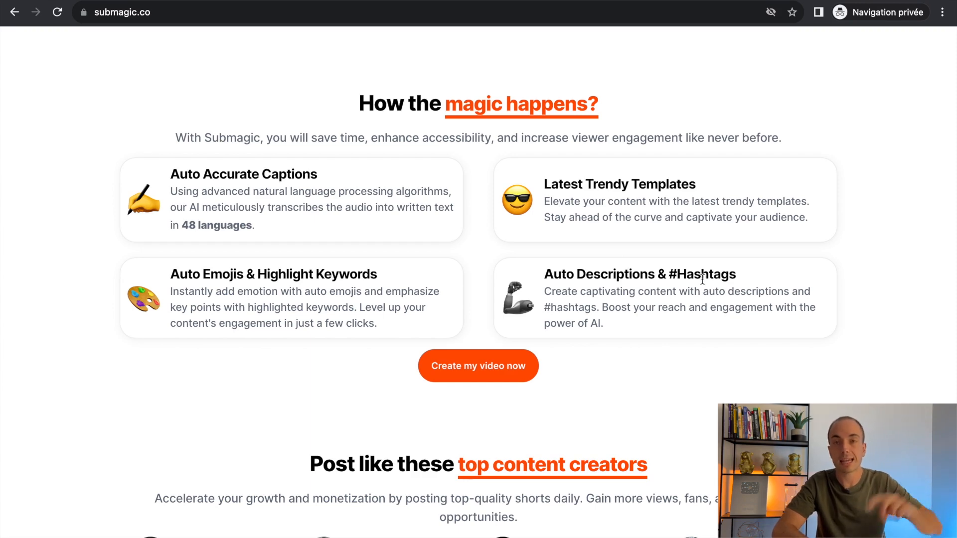
scroll(639, 345, down, 6)
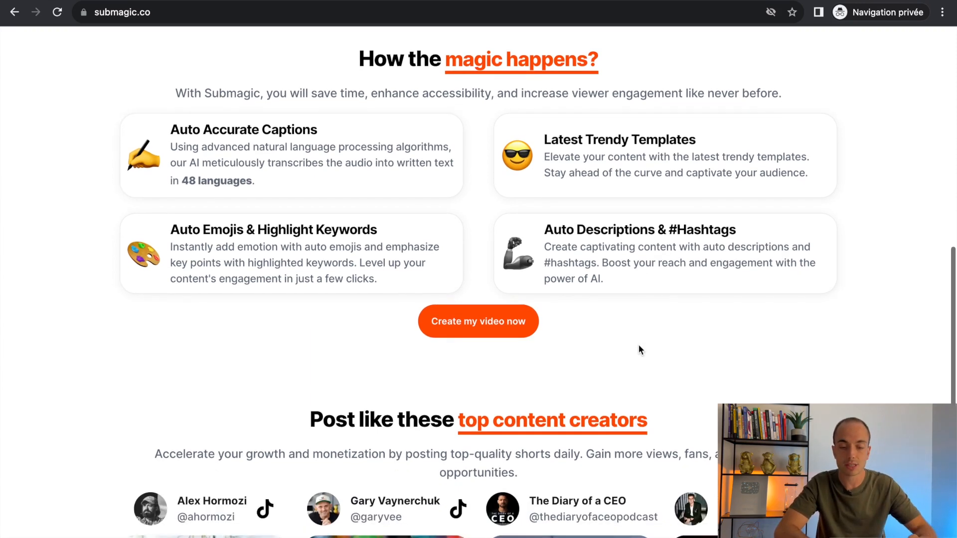
scroll(679, 415, down, 2)
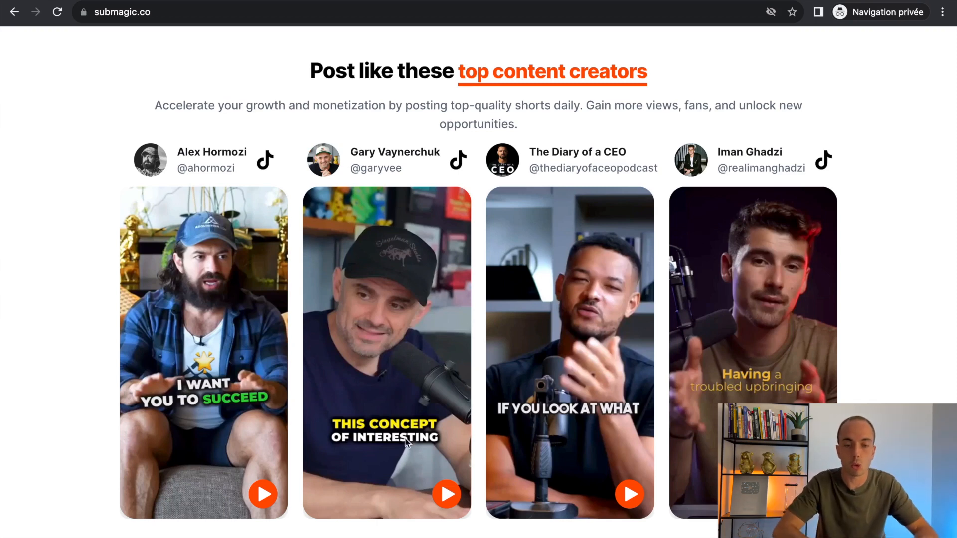
scroll(622, 444, down, 2)
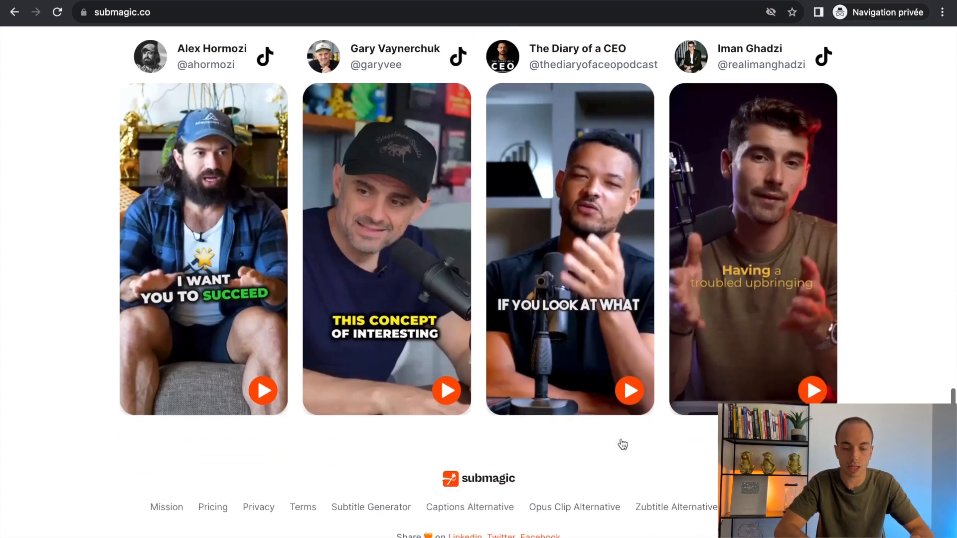
scroll(622, 444, up, 15)
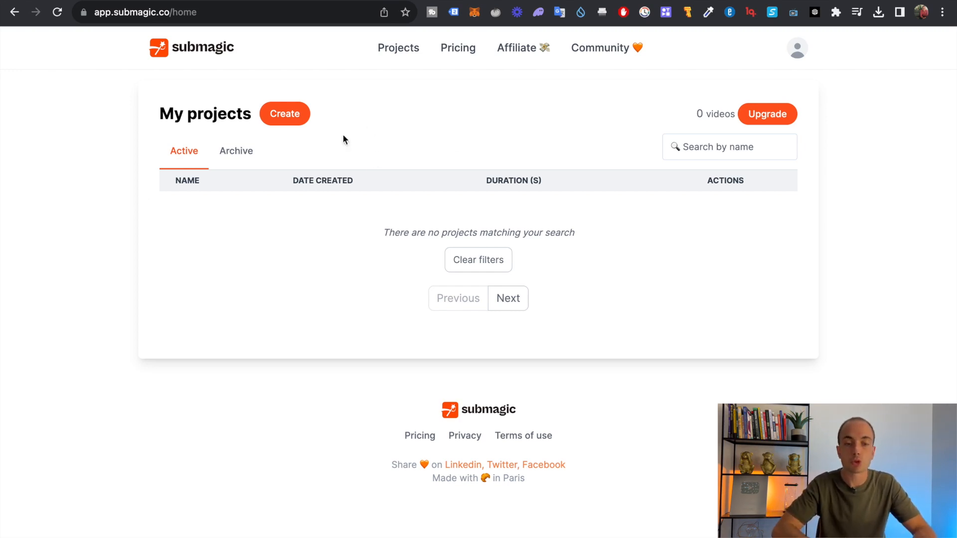
Open the pricing page and compare the credits and limits of the Basic and Pro plans
click(459, 58)
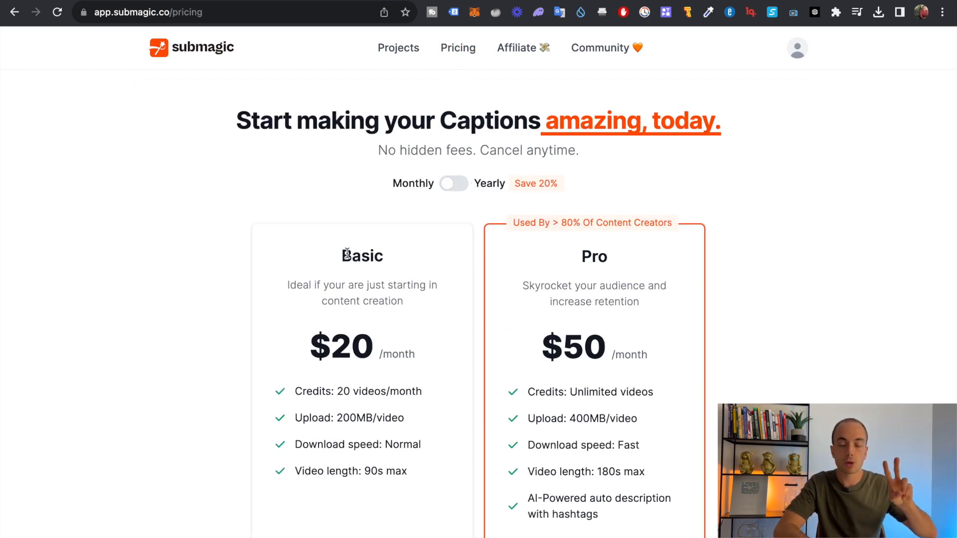
scroll(383, 294, down, 2)
scroll(374, 270, down, 1)
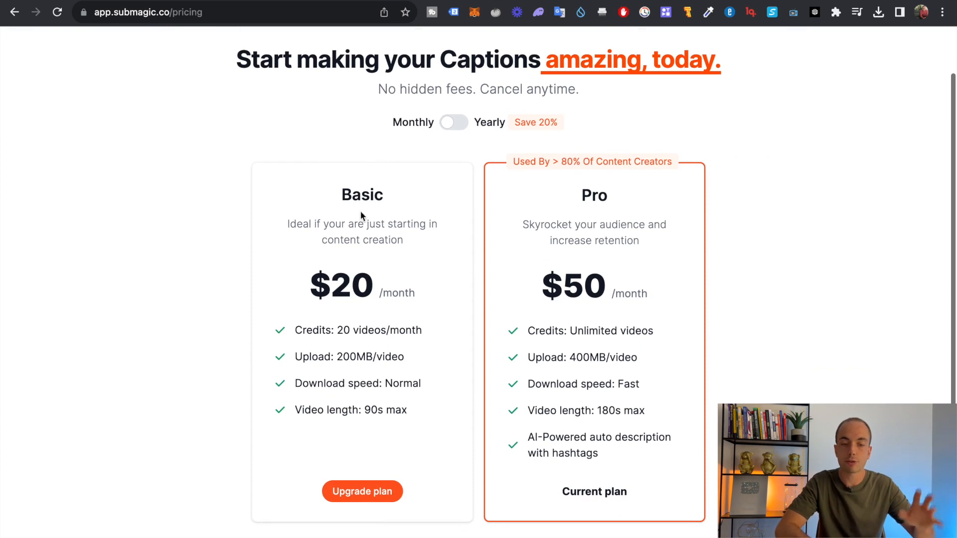
drag(338, 330, 435, 334)
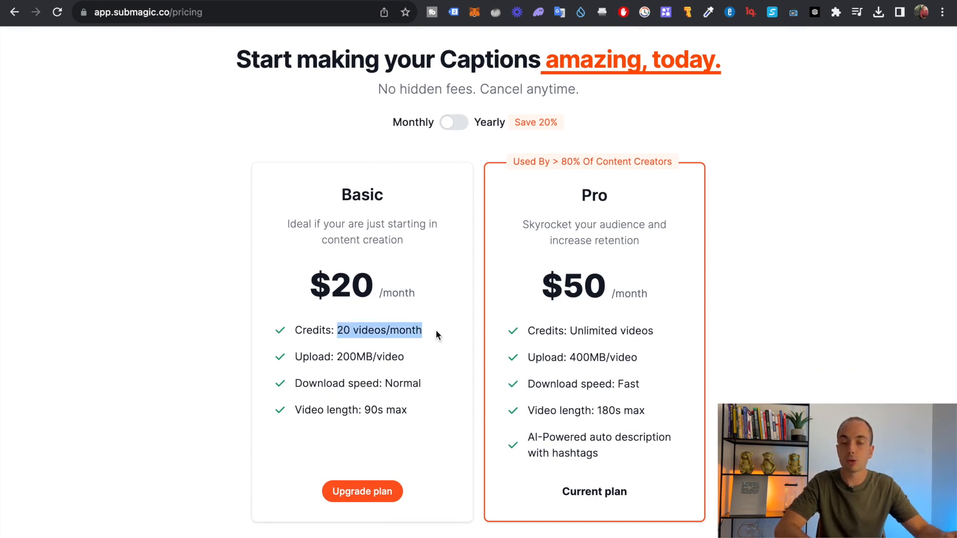
click(430, 345)
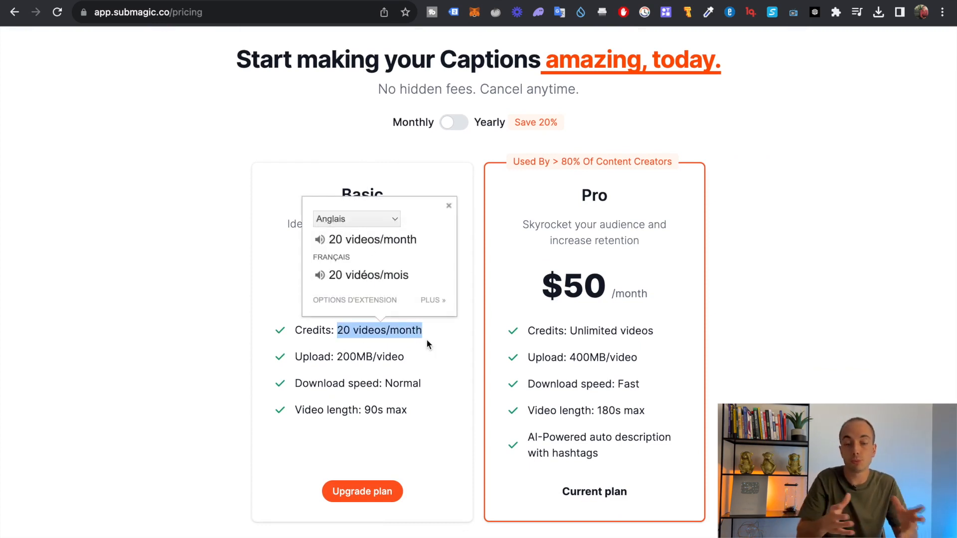
click(43, 346)
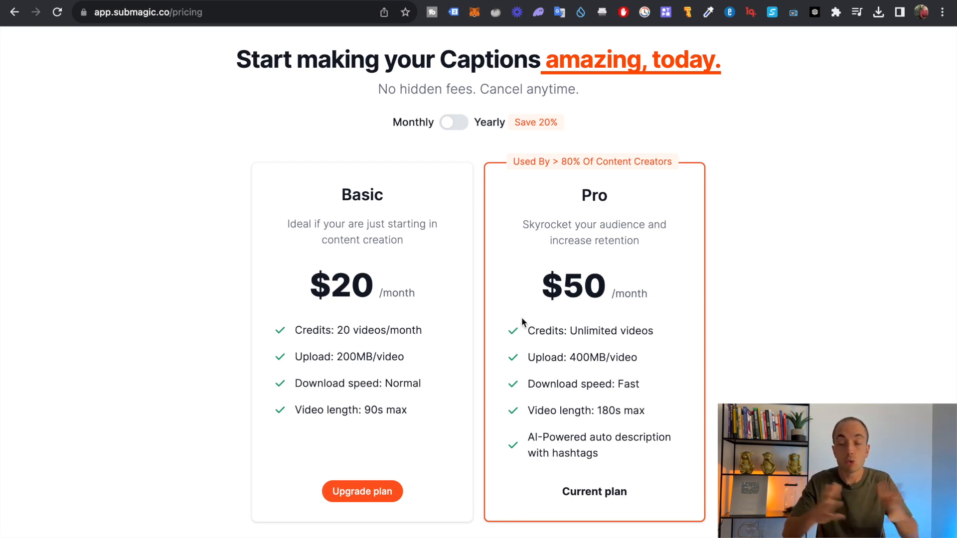
click(683, 330)
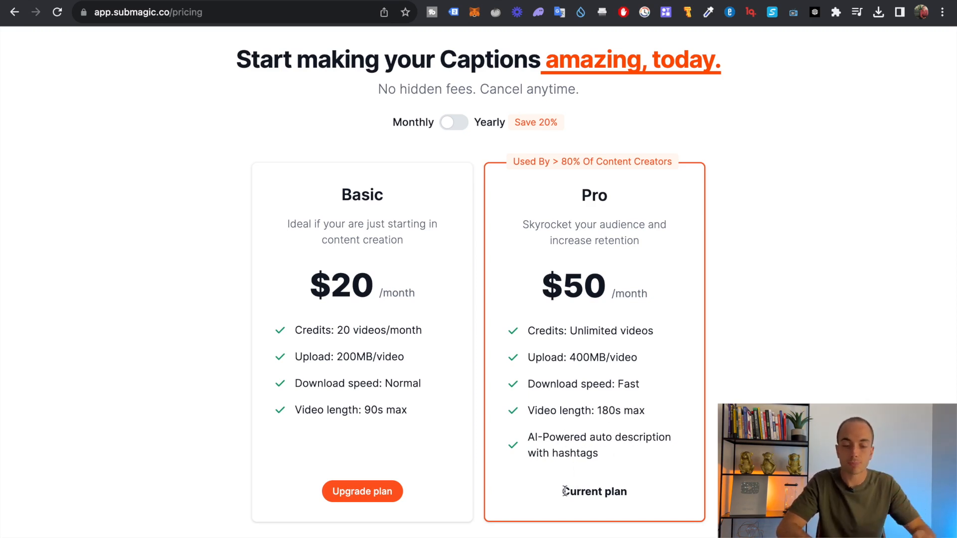
scroll(598, 497, down, 1)
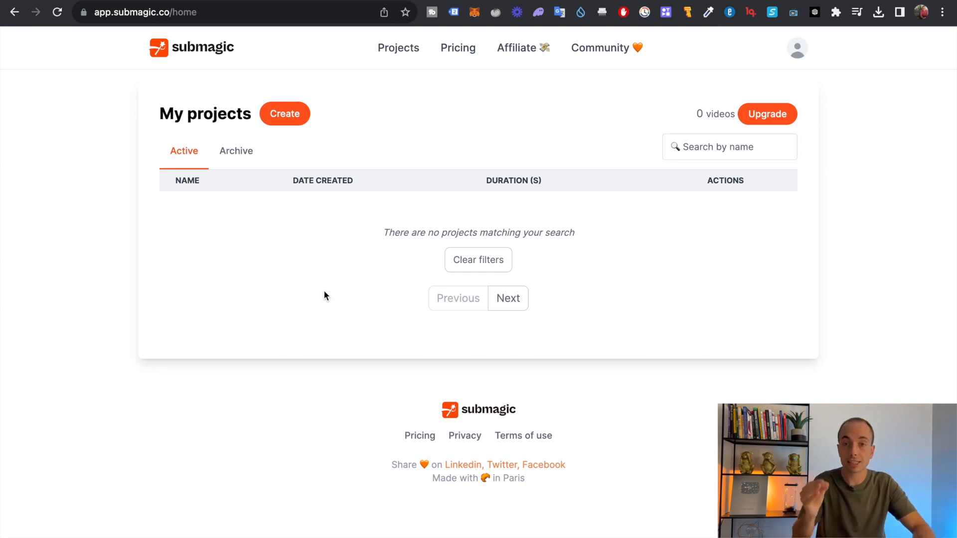
Create a new project and name the video "Vidéo TikTok 1"
click(273, 123)
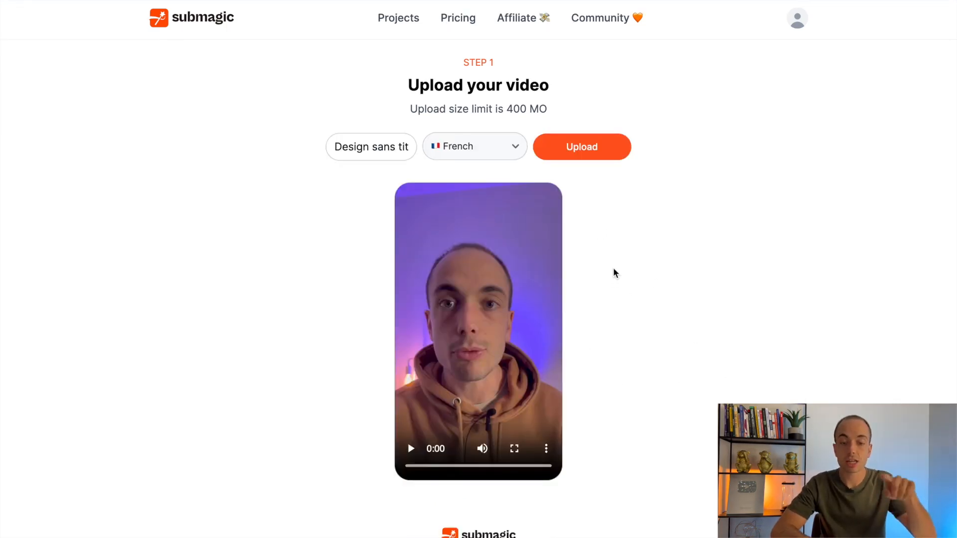
triple_click(379, 147)
text(Vidéo TikTok 1)
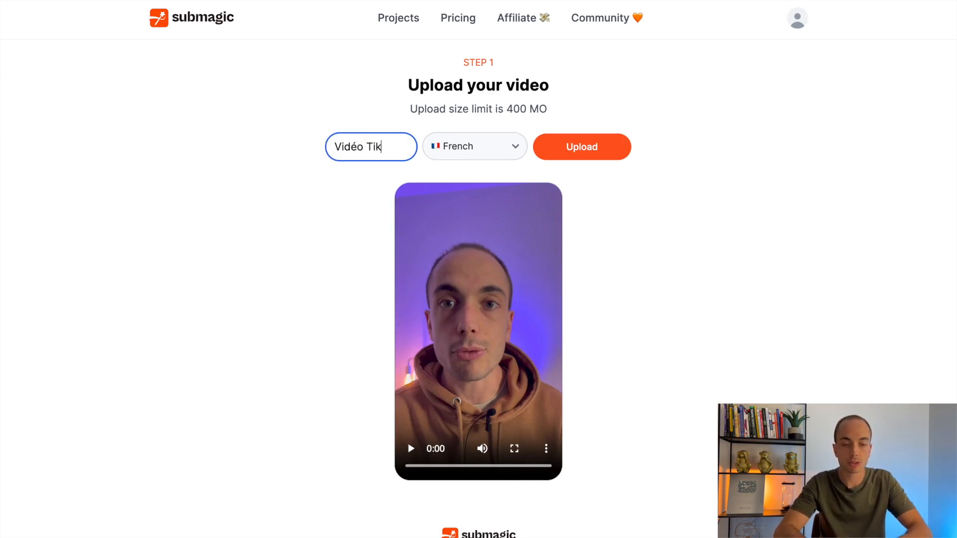
Check the available video languages, keep French, and upload the video for captioning
click(495, 152)
scroll(480, 383, down, 10)
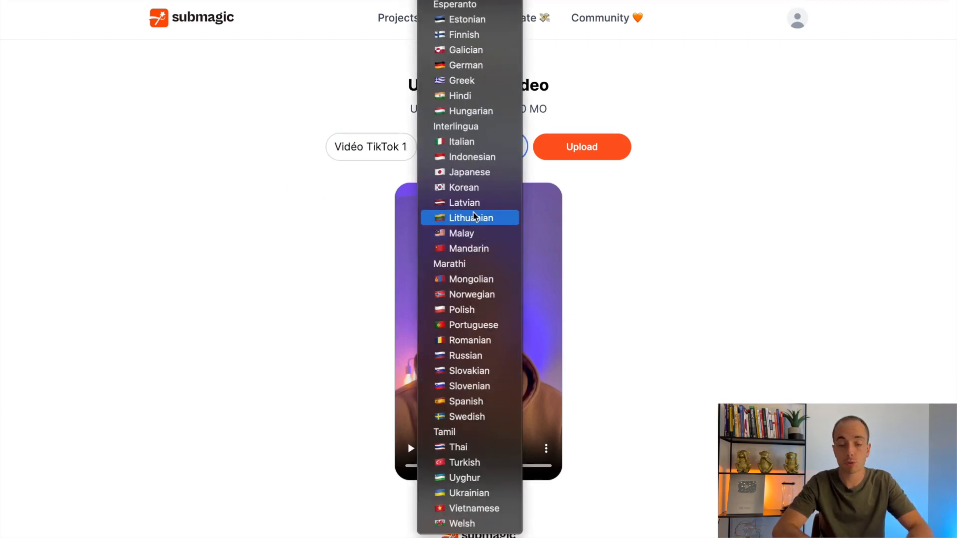
scroll(473, 212, up, 2)
scroll(473, 216, down, 2)
scroll(474, 214, up, 5)
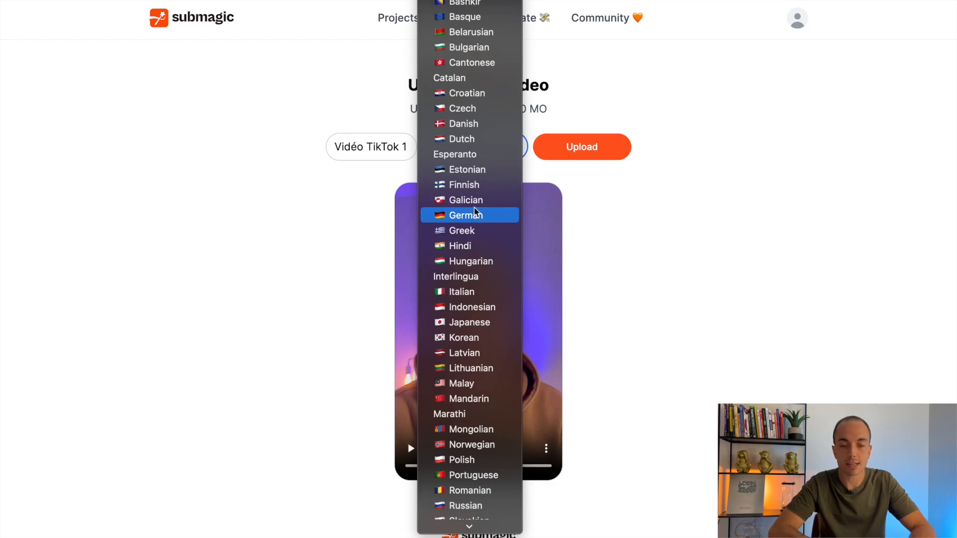
click(489, 9)
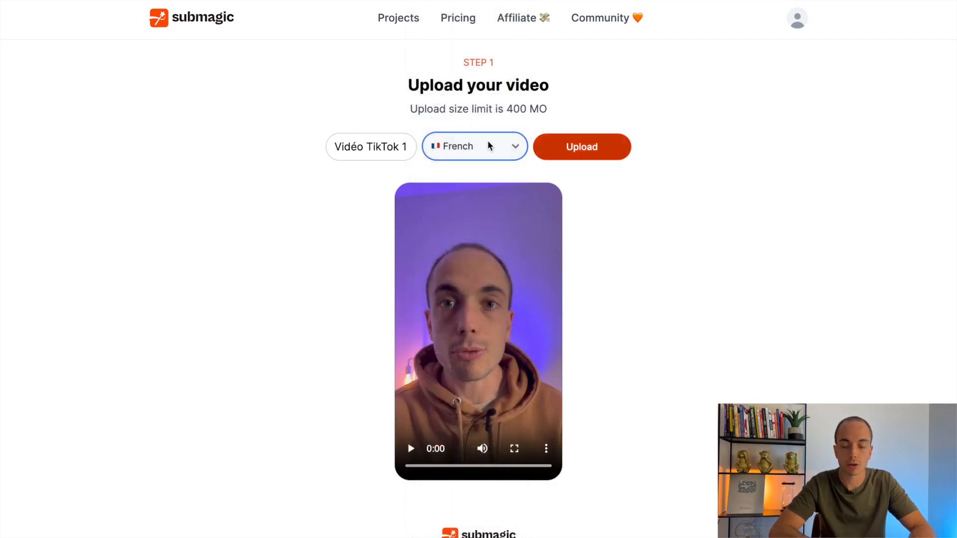
click(591, 151)
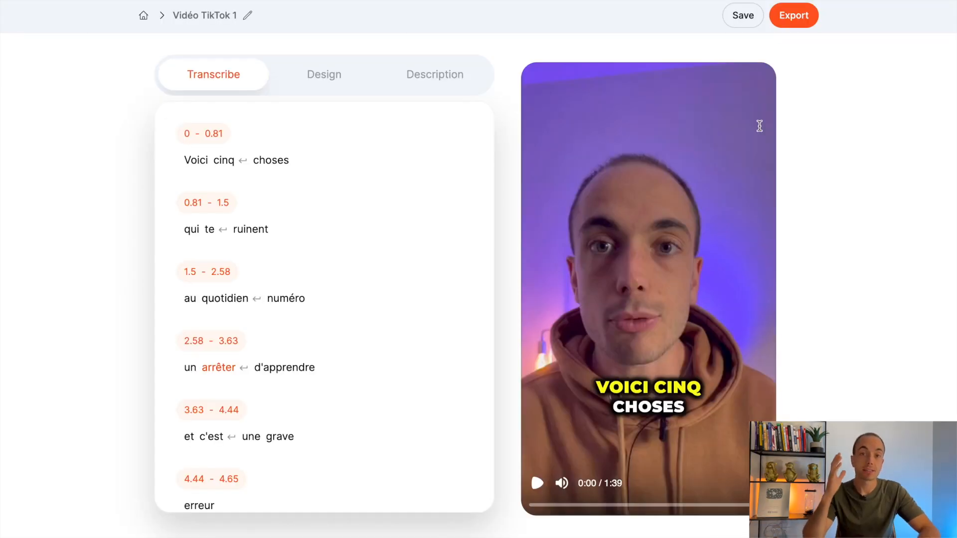
Mute the video preview and play its first seconds to check the generated captions, then pause it
click(561, 482)
click(537, 485)
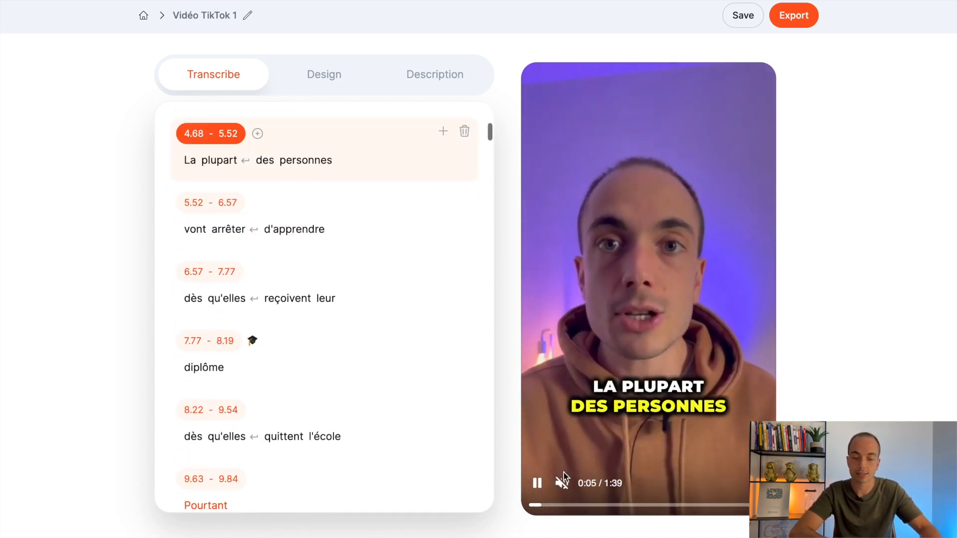
click(537, 484)
Review the transcribed caption segments at the beginning of the transcript
scroll(347, 273, up, 6)
scroll(346, 273, up, 3)
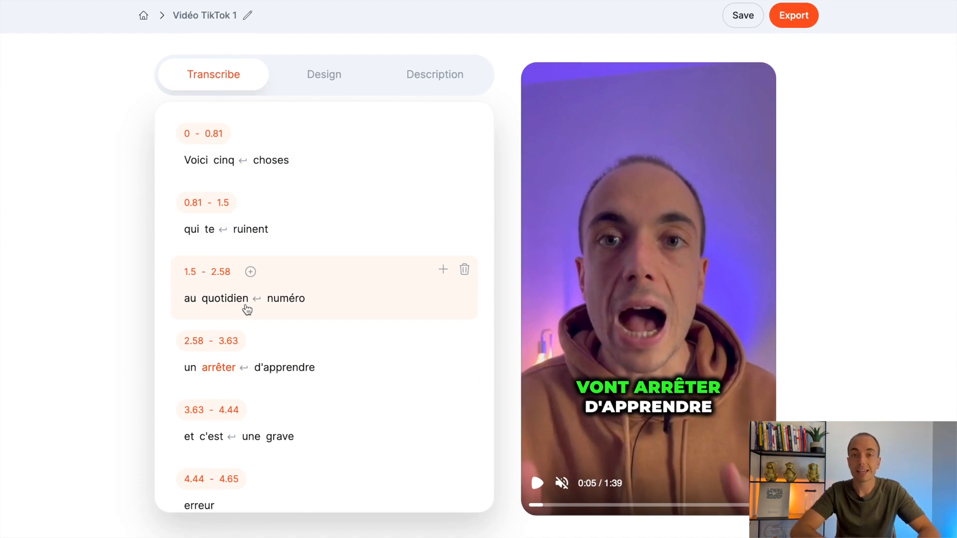
scroll(253, 323, down, 2)
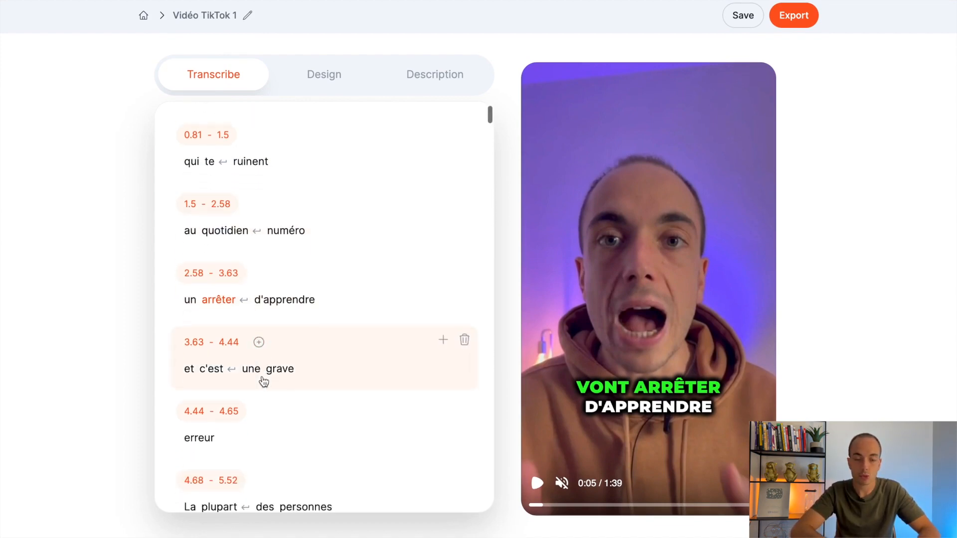
scroll(274, 422, down, 1)
scroll(316, 343, down, 2)
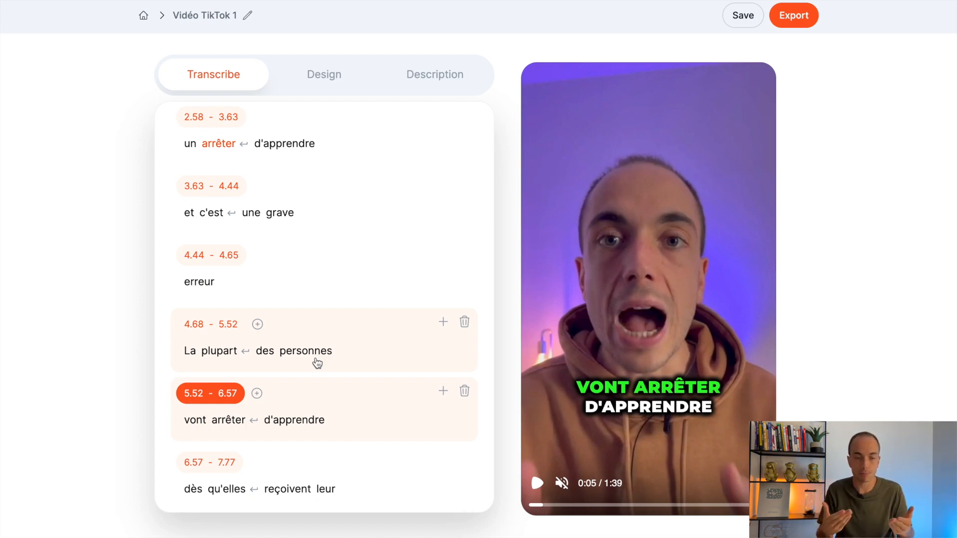
scroll(317, 363, down, 2)
scroll(316, 363, up, 7)
scroll(296, 323, down, 1)
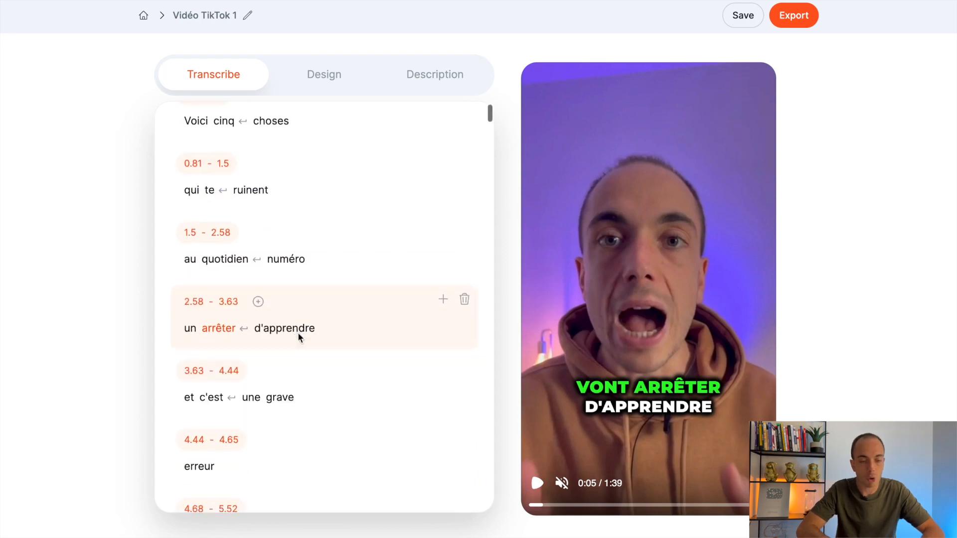
Play the video preview from the "au quotidien numéro" caption for a moment and pause it
click(311, 239)
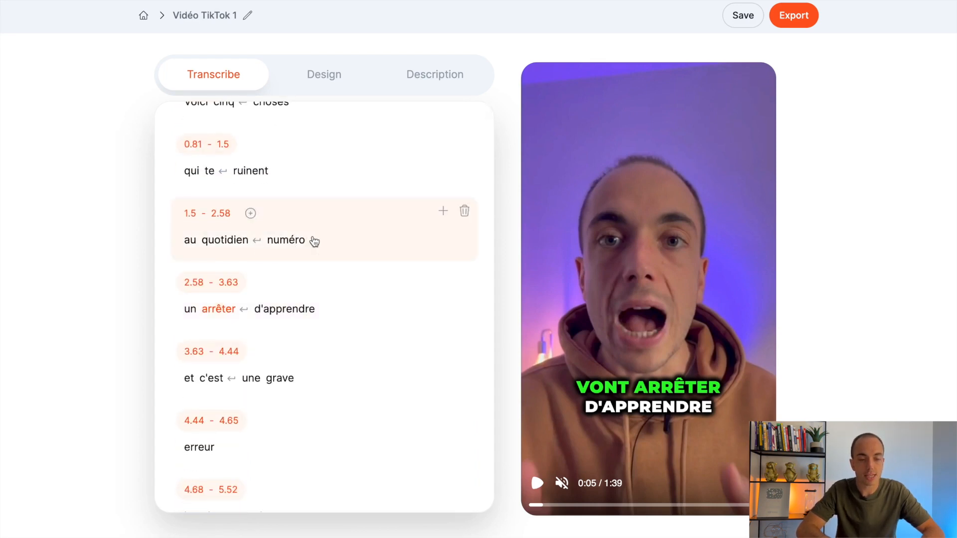
click(537, 483)
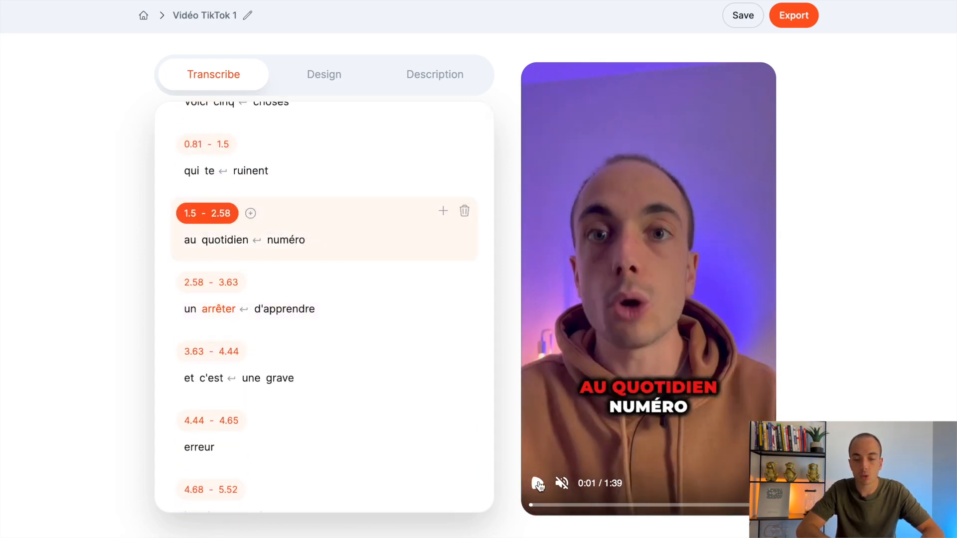
click(537, 485)
Change the word "numéro" to "numéro n°1" in the "au quotidien" caption
scroll(395, 298, up, 2)
scroll(394, 298, up, 2)
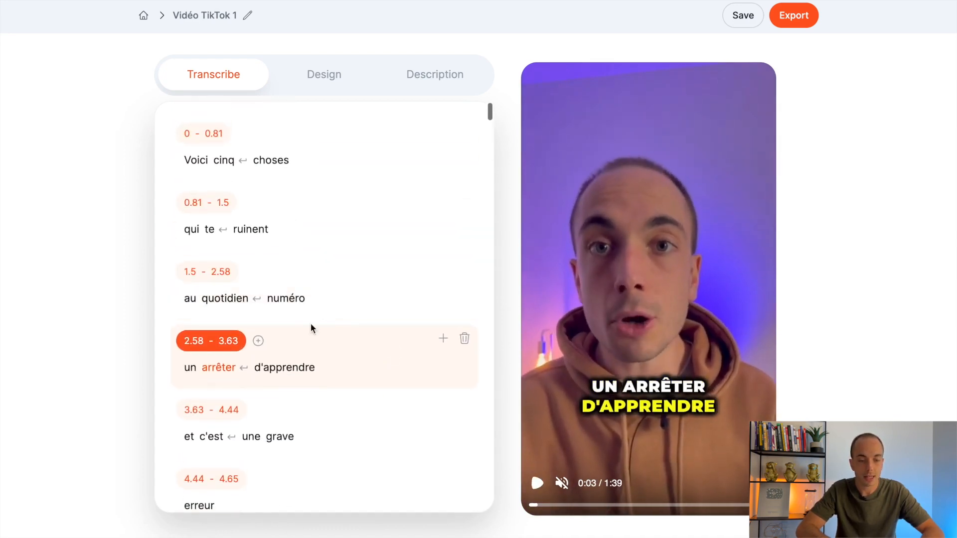
click(307, 301)
click(308, 301)
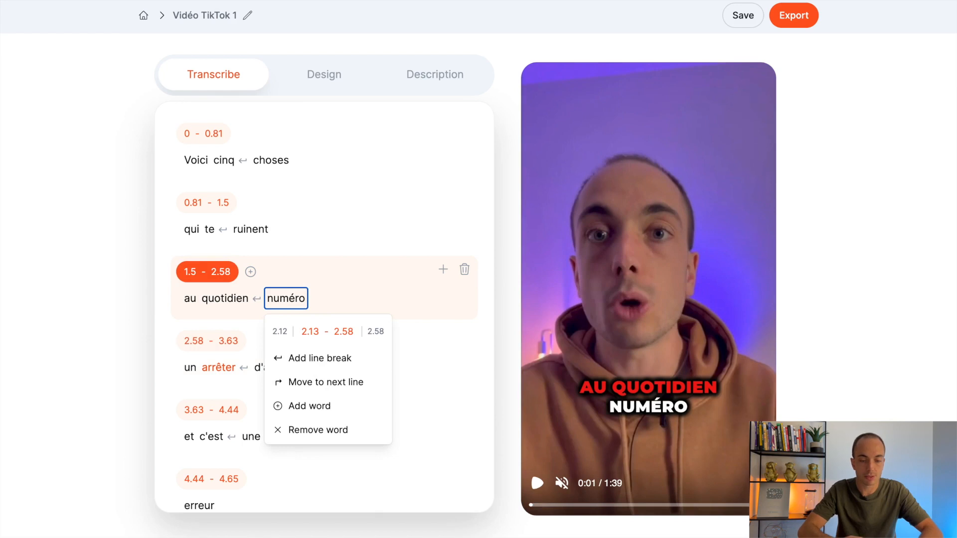
text(n°1)
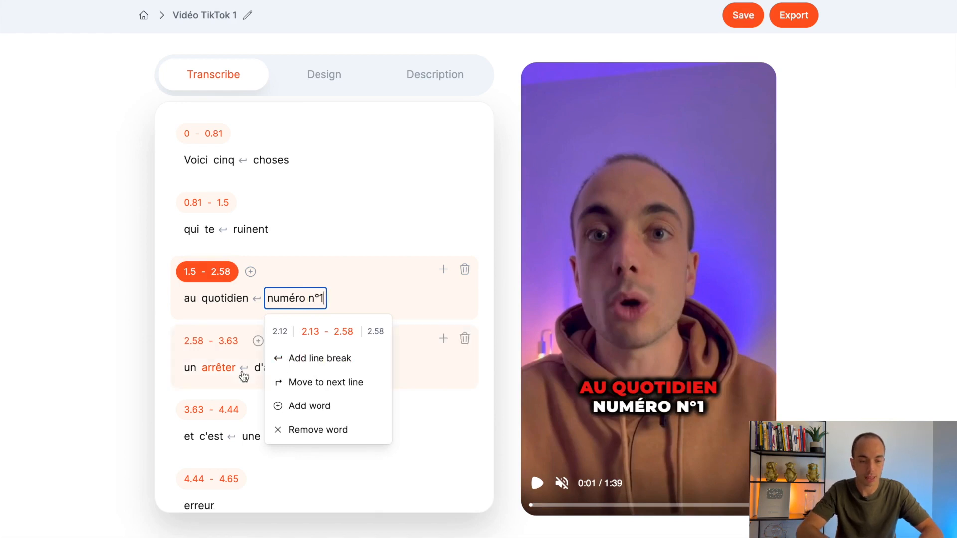
Clear the word "un" from the start of the "un arrêter d'apprendre" caption
double_click(191, 369)
key(BackSpace)
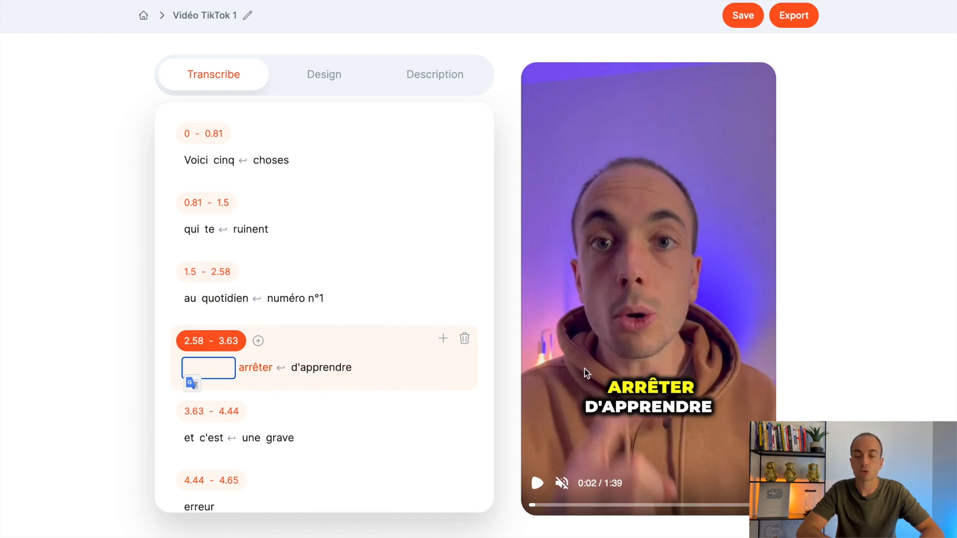
click(138, 365)
Play the preview from the "La plupart des personnes" caption to check the captions and emojis, pausing at 0:19
scroll(320, 416, down, 1)
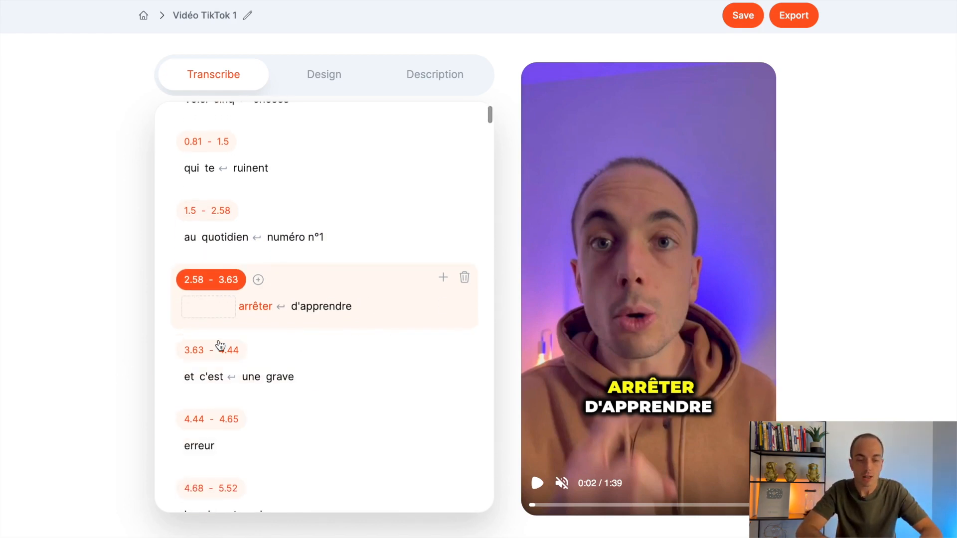
scroll(331, 363, down, 2)
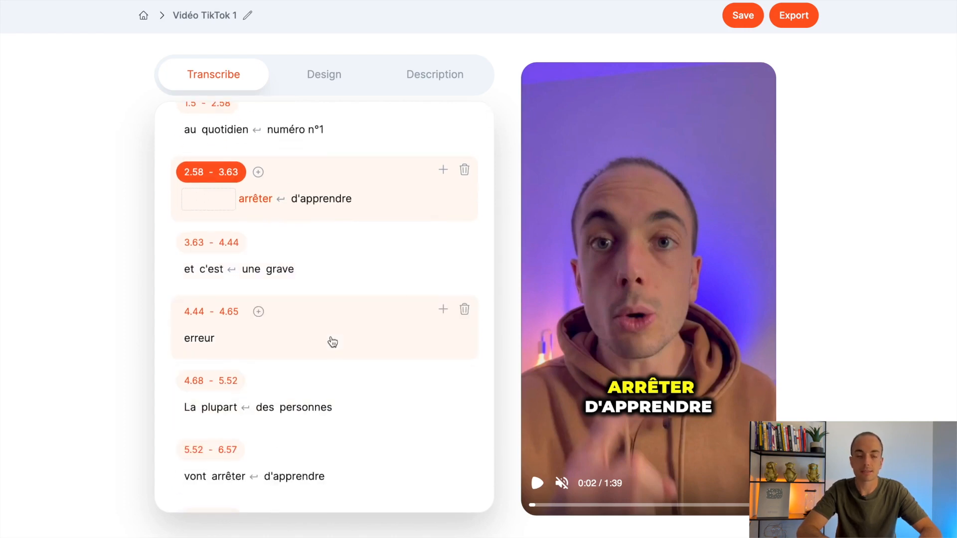
scroll(333, 342, down, 3)
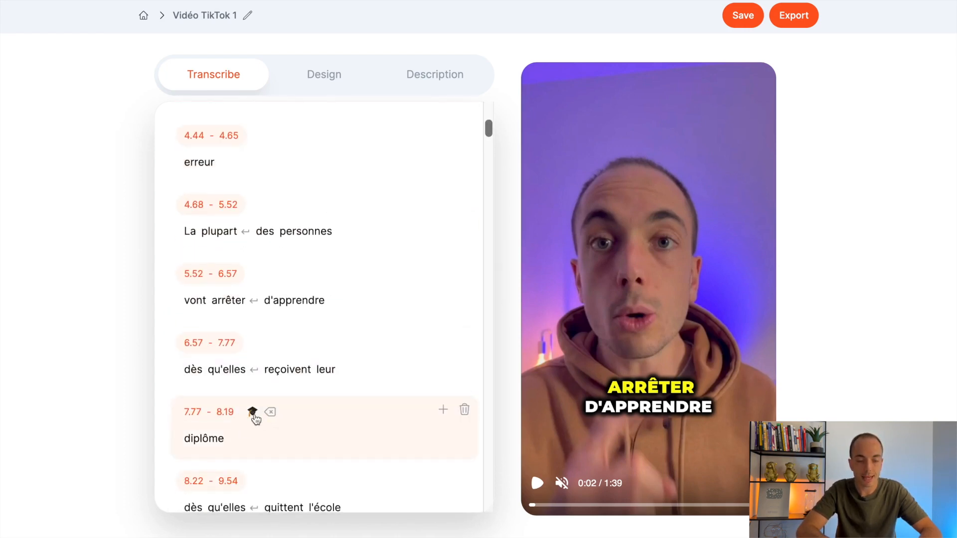
click(351, 237)
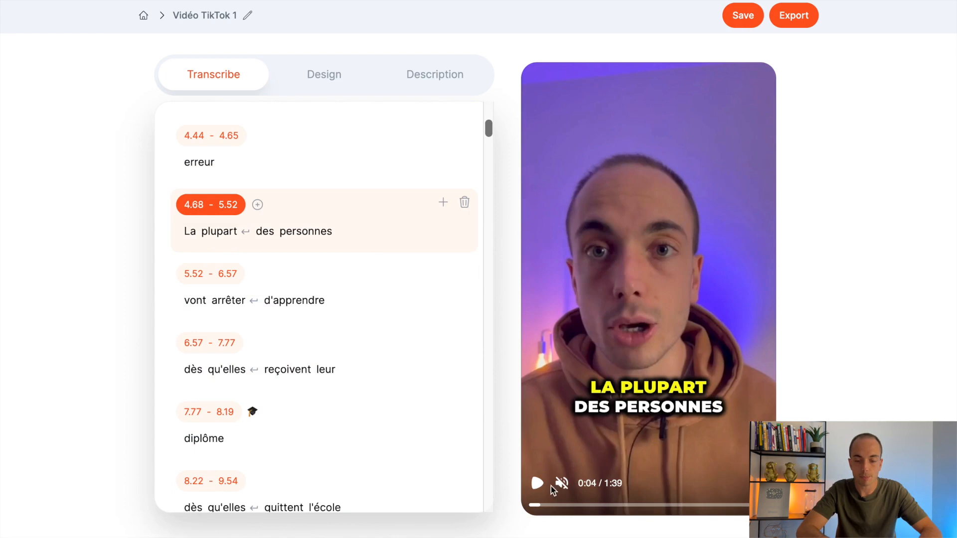
click(537, 482)
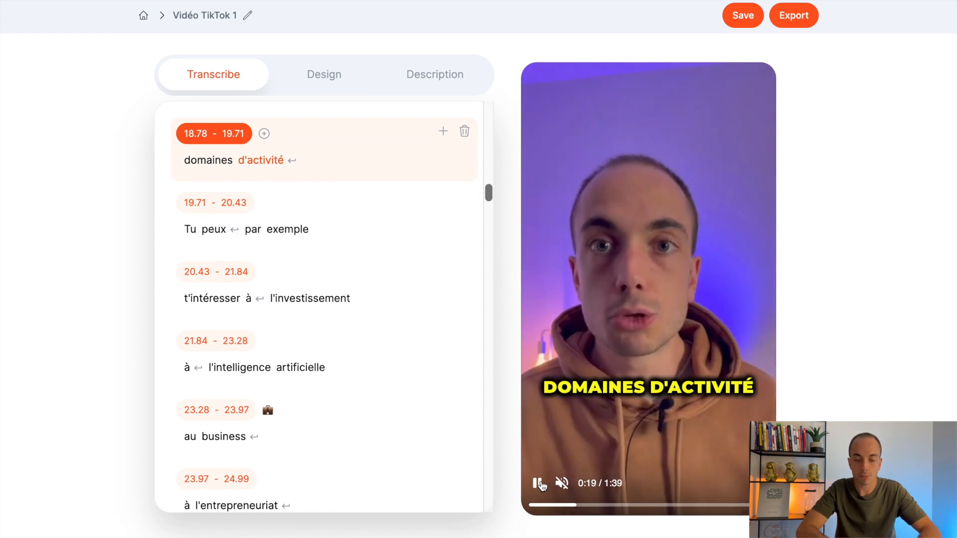
click(538, 484)
Remove the light bulb emoji from the "et d'apprendre de nouvelles" caption
scroll(359, 325, up, 4)
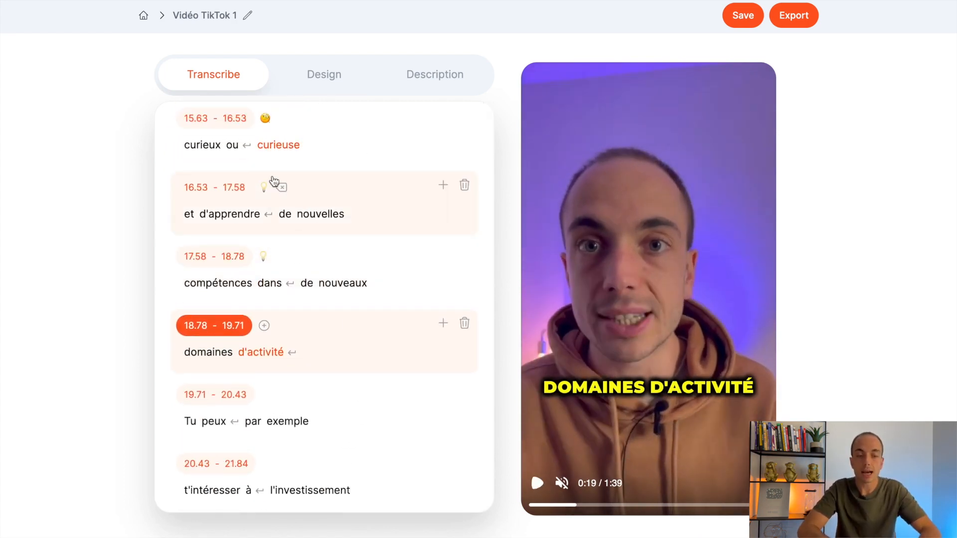
scroll(297, 255, up, 1)
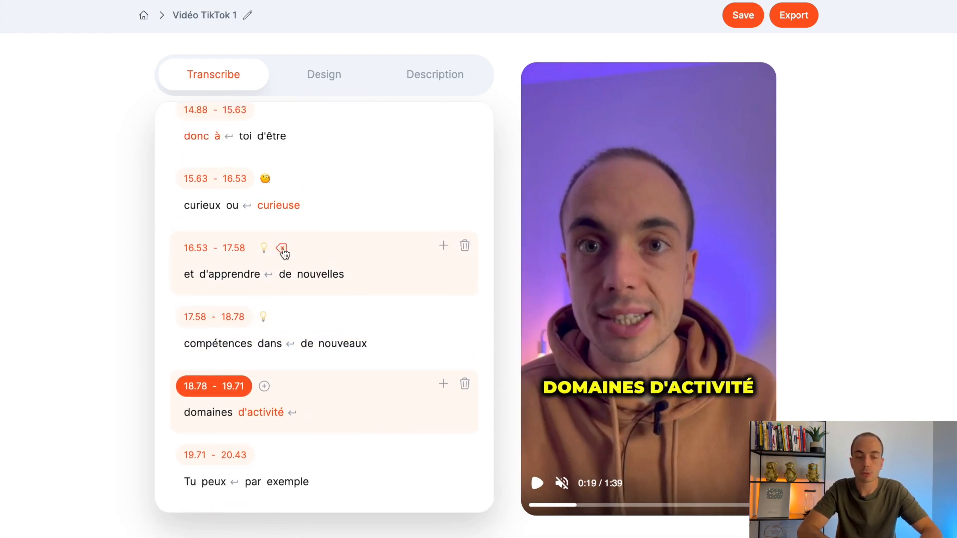
click(283, 253)
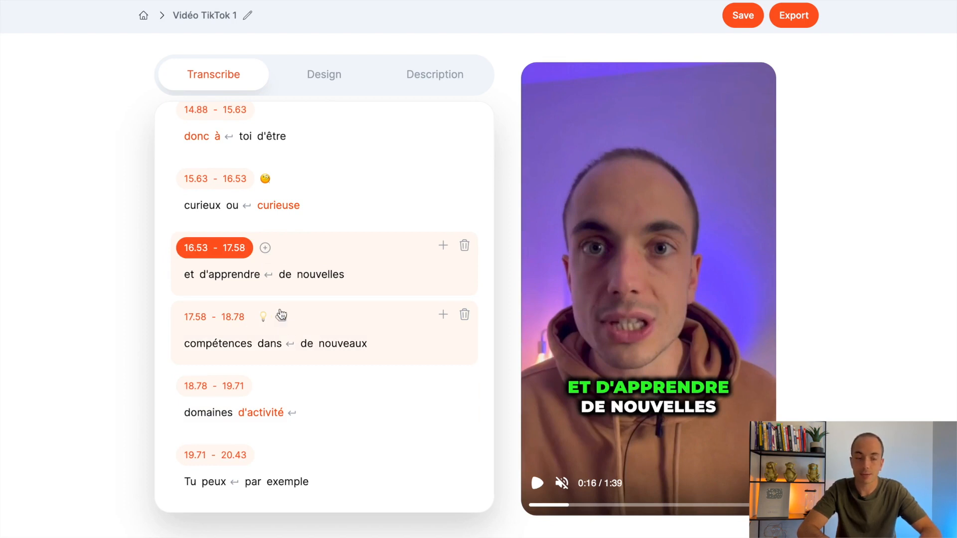
Search the emojis for "money" and add the money bag emoji to the "t'intéresser à l'investissement" caption
scroll(299, 393, down, 5)
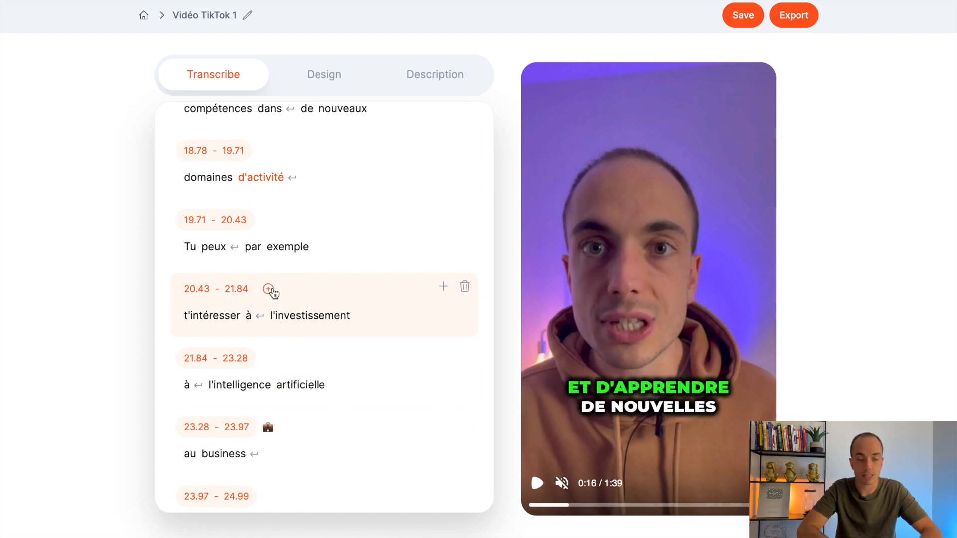
click(268, 289)
text(argent)
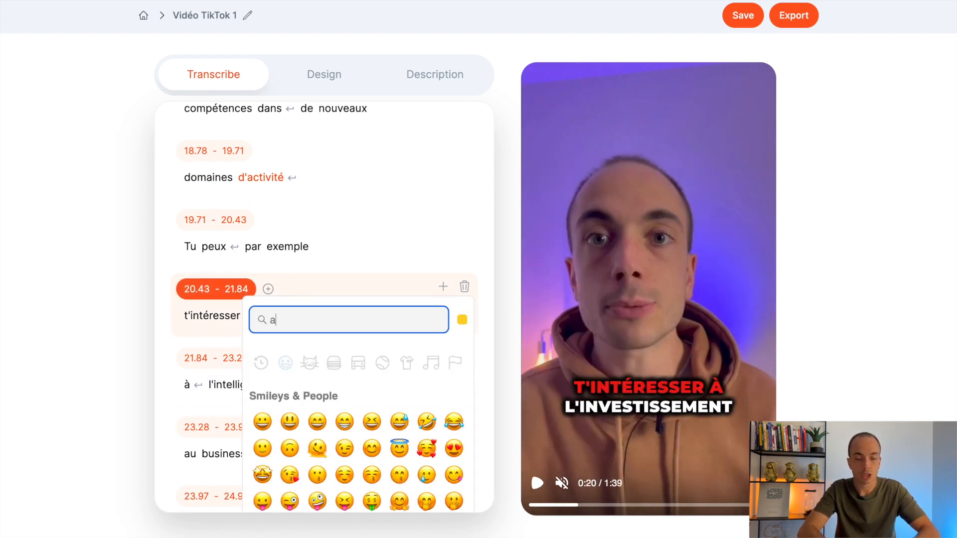
key(BackSpace)
key(BackSpace)
key(BackSpace)
key(BackSpace)
text(money)
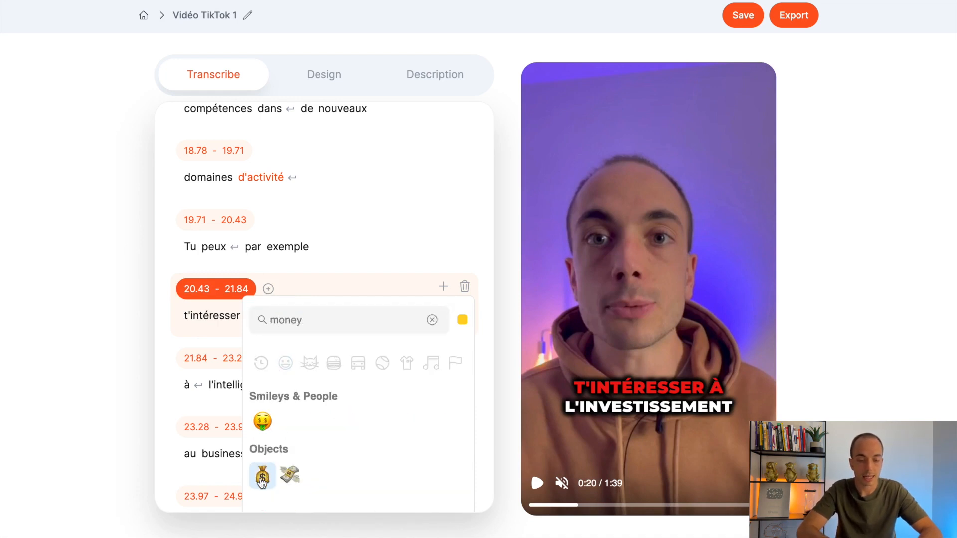
click(263, 475)
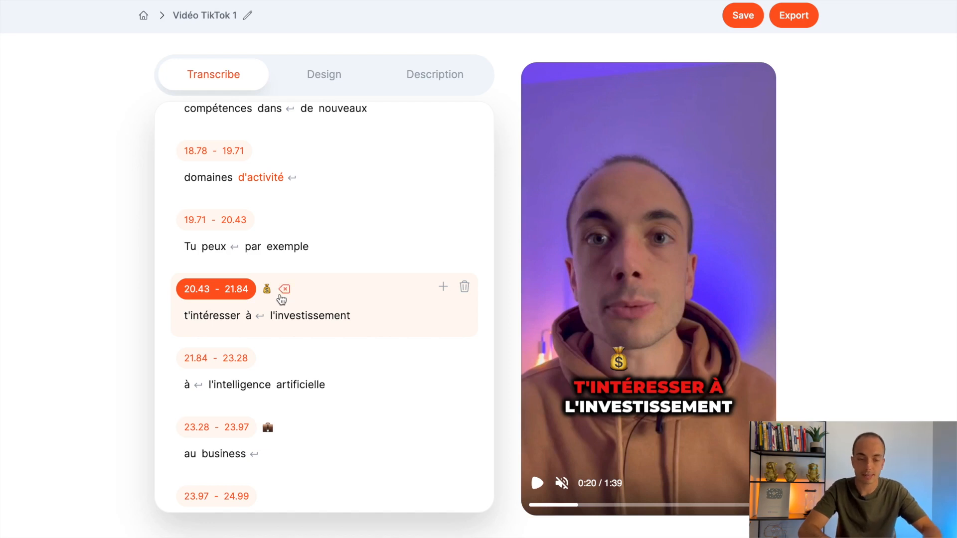
Insert a new caption after "t'intéresser à l'investissement" with the text "* 2000"
click(443, 288)
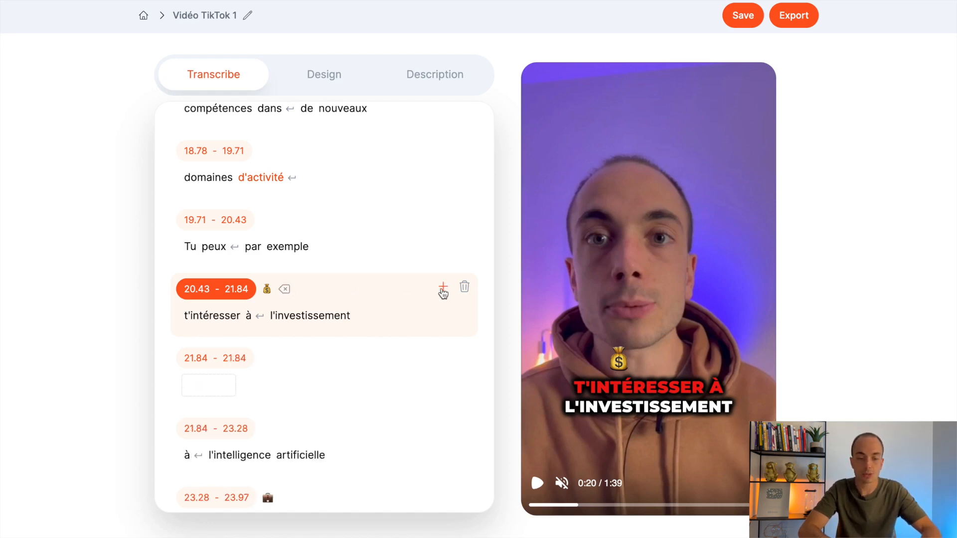
scroll(278, 381, down, 1)
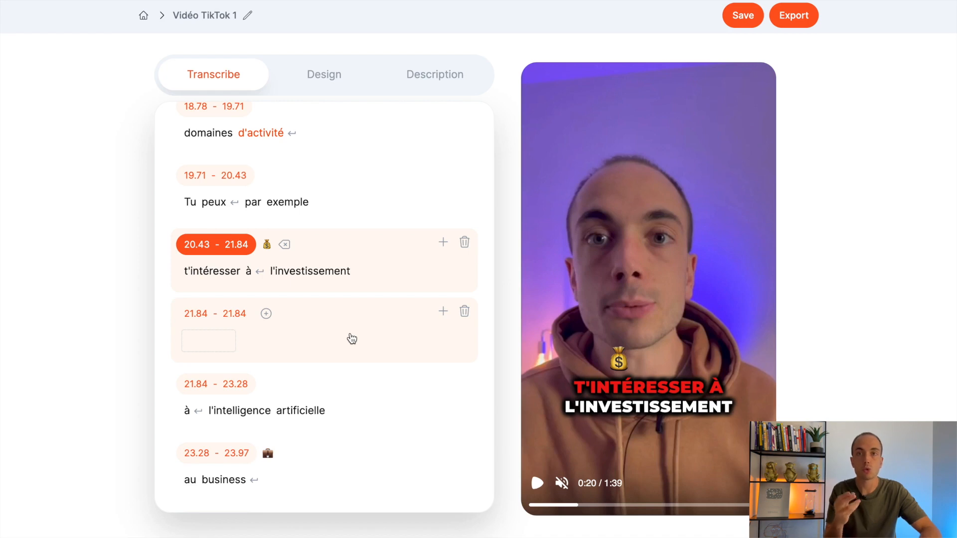
click(219, 346)
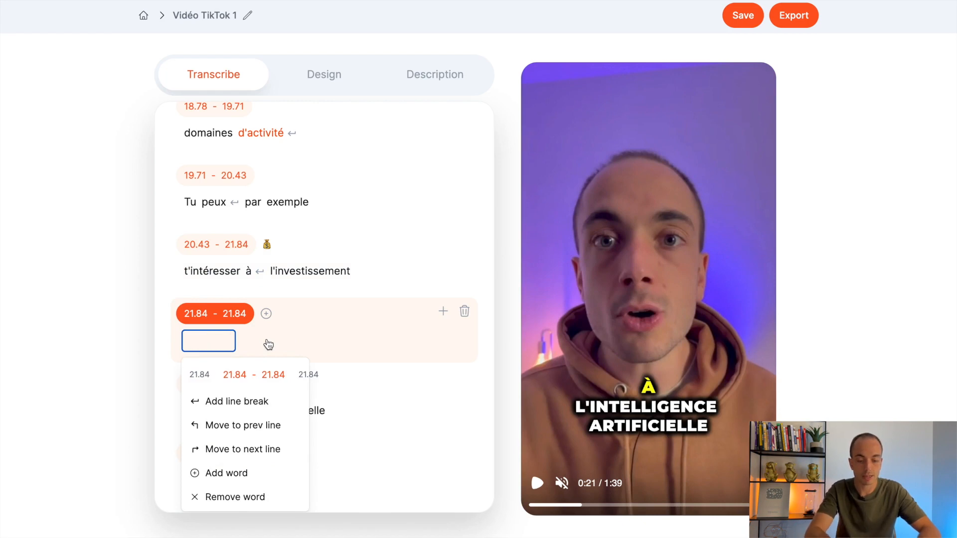
text(*)
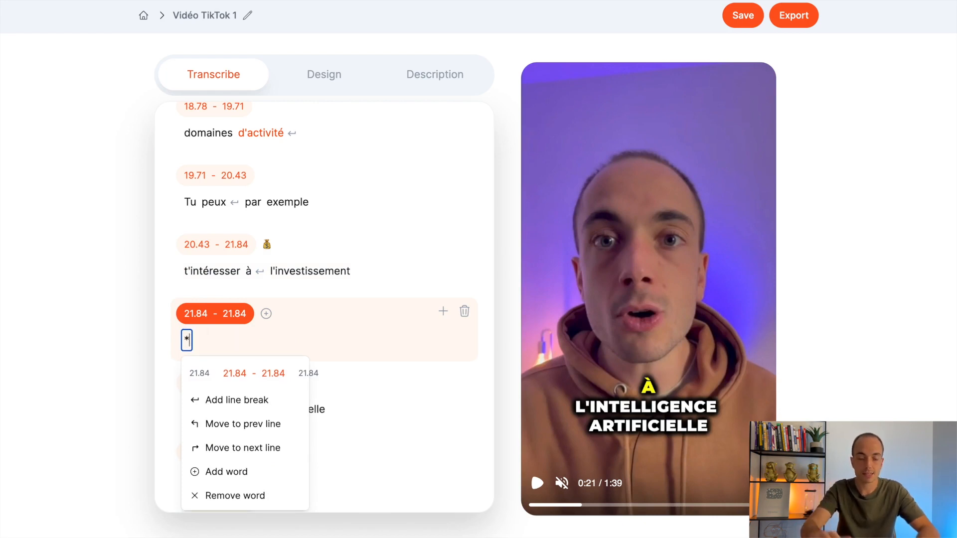
text( 2000)
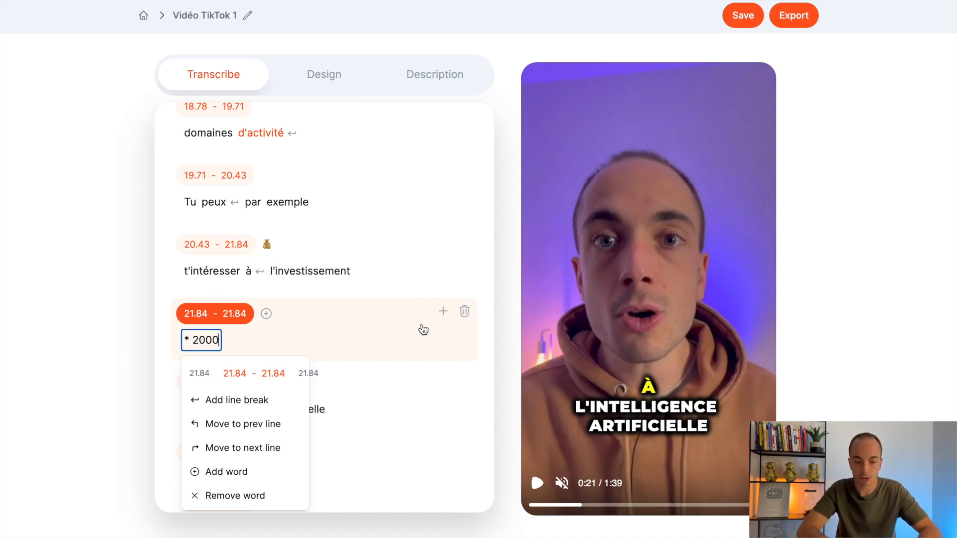
Add another blank caption below "* 2000", and delete both added captions
click(444, 313)
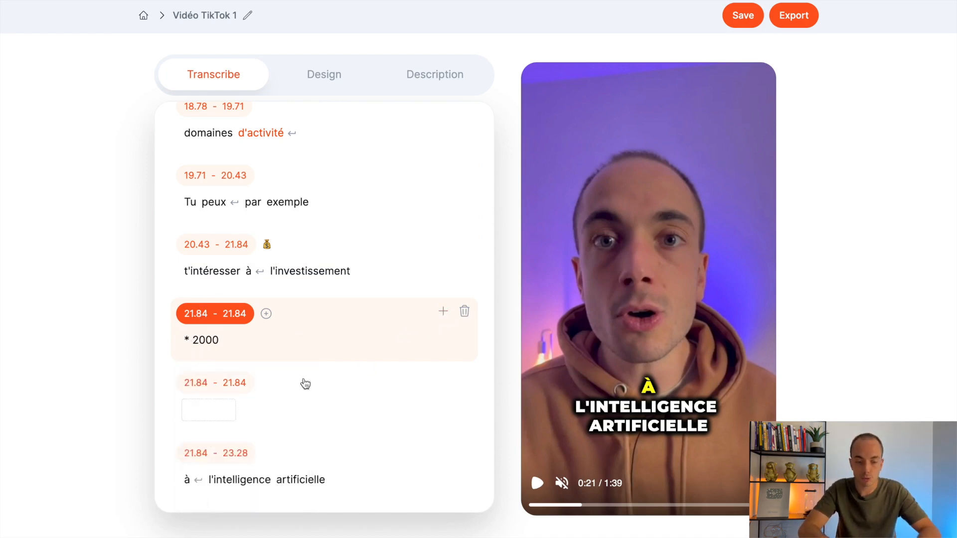
click(465, 381)
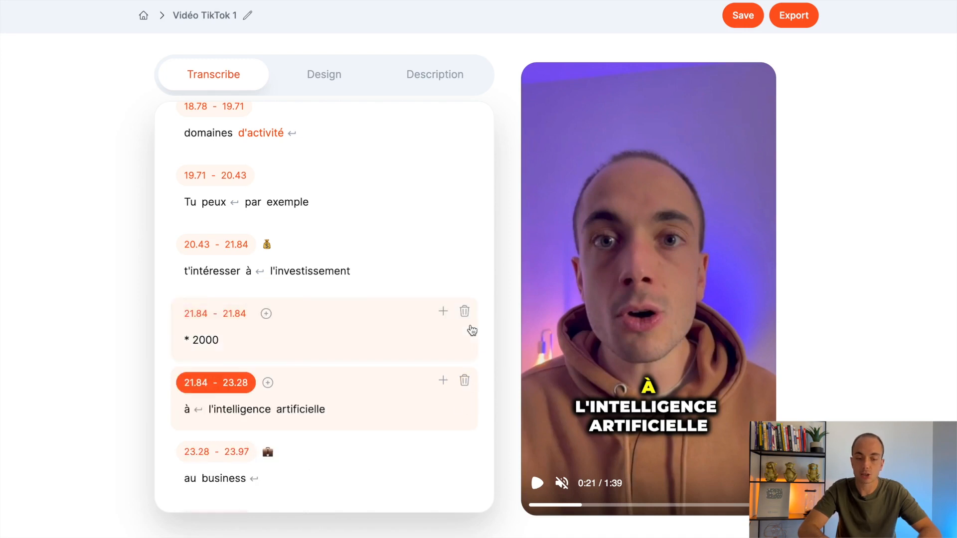
click(464, 312)
Skim the remaining captions to the end of the transcript and back, and play the preview up to 0:28
scroll(390, 316, down, 10)
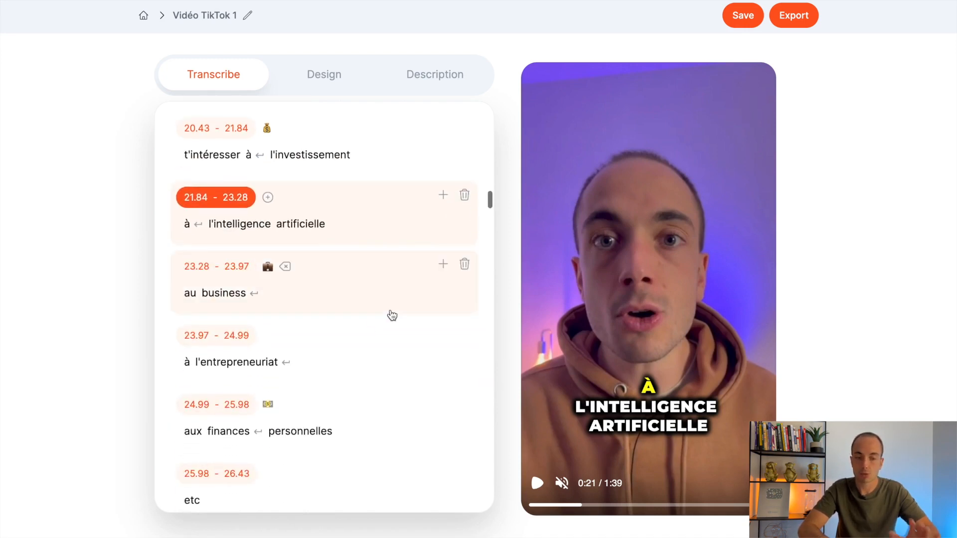
scroll(396, 383, down, 15)
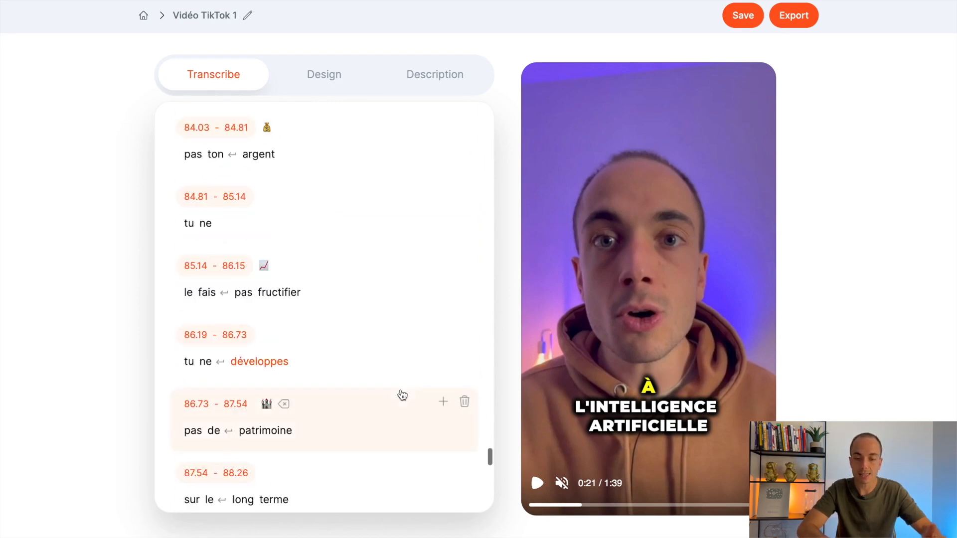
scroll(392, 369, down, 5)
scroll(395, 398, down, 7)
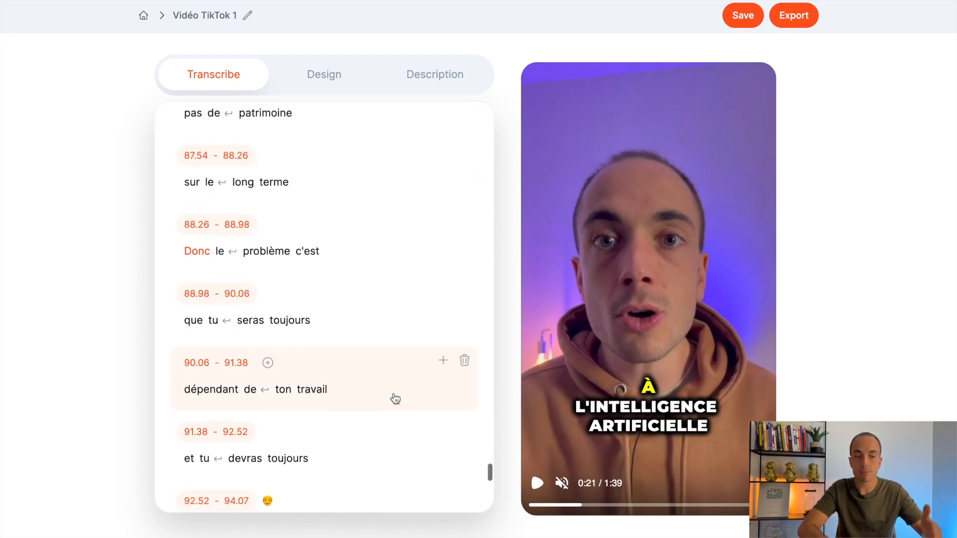
scroll(395, 399, down, 5)
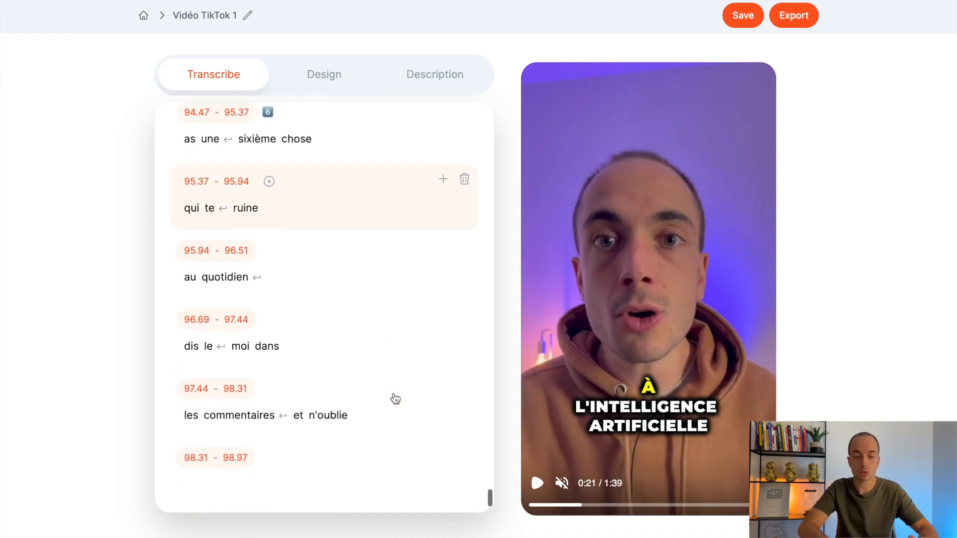
scroll(301, 224, up, 10)
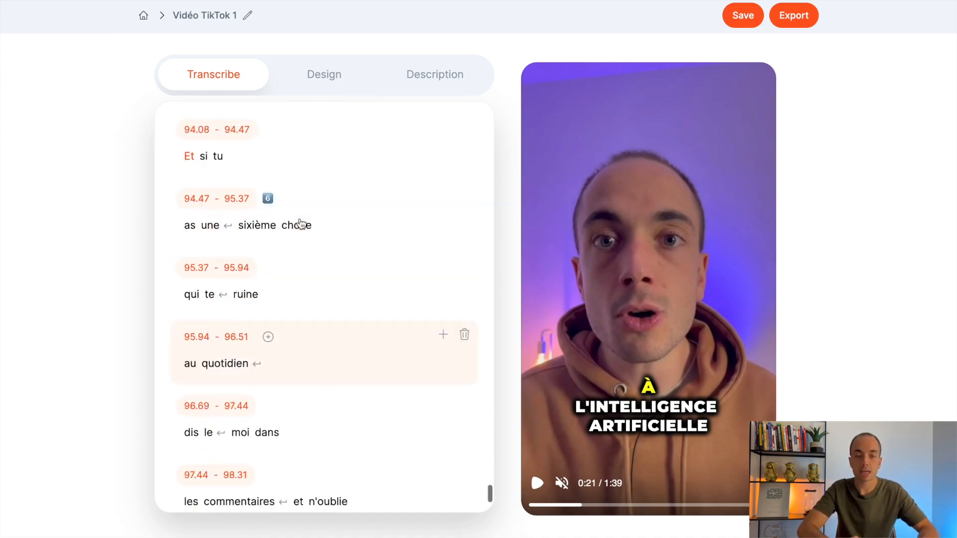
scroll(301, 223, up, 5)
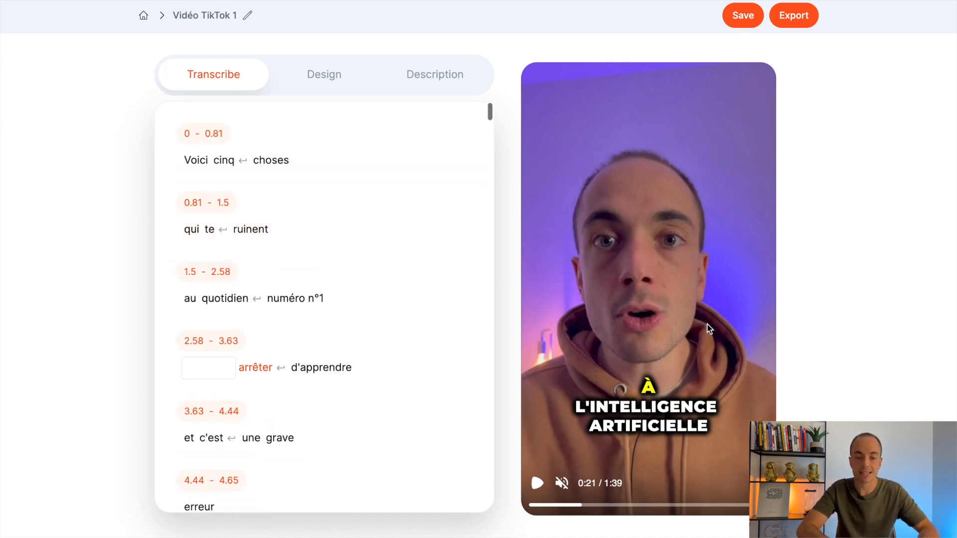
click(543, 481)
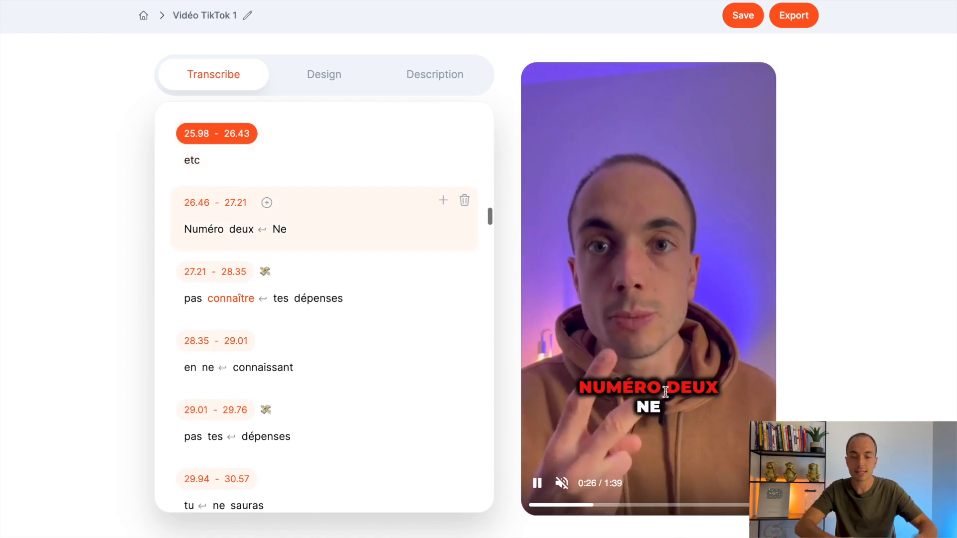
click(537, 482)
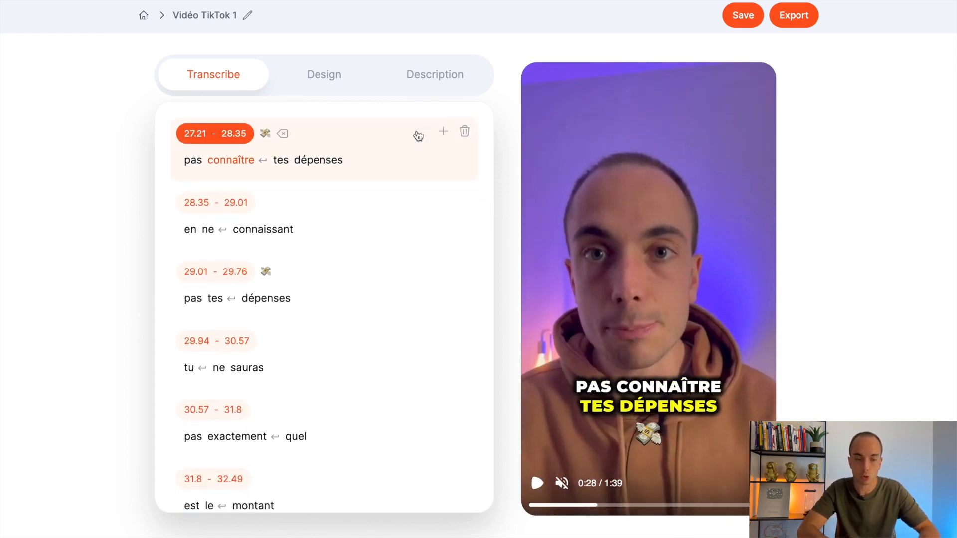
Open the caption design settings and apply the Glowy theme
click(313, 81)
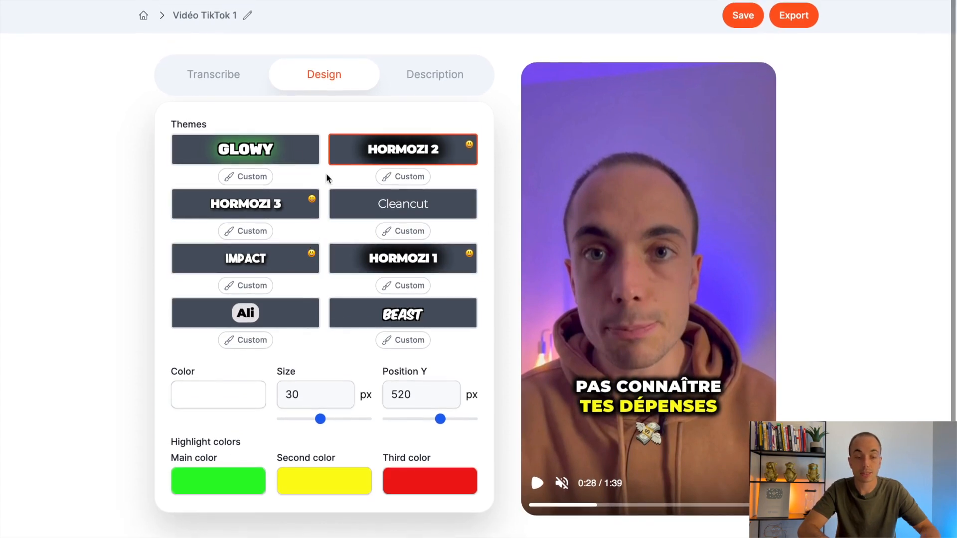
click(280, 154)
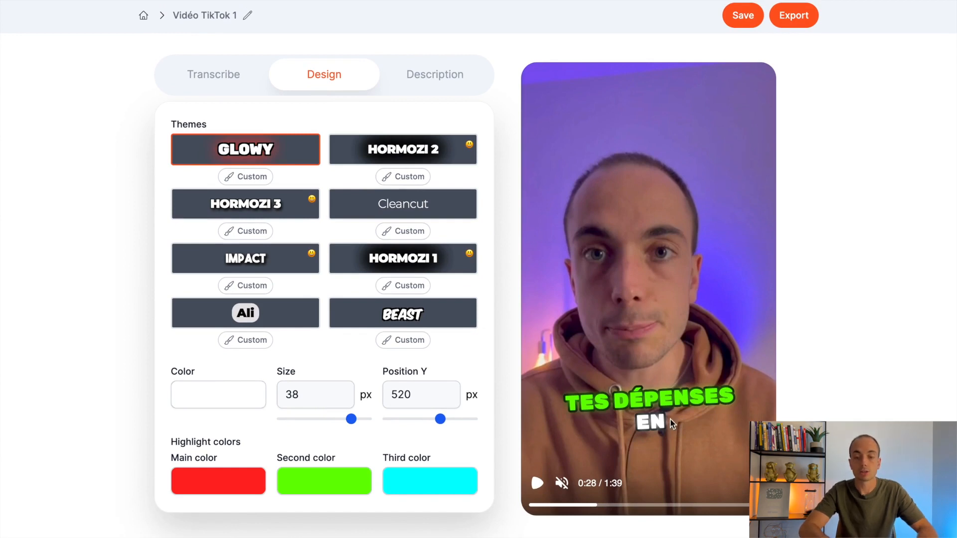
Compare the Hormozi 2 and Hormozi 3 themes on the current caption and return to the Glowy theme
click(393, 148)
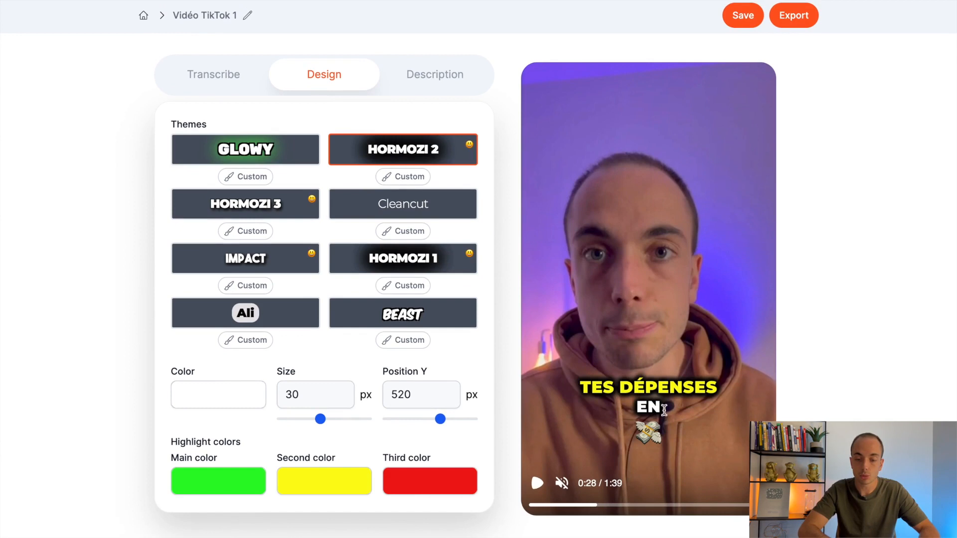
click(285, 205)
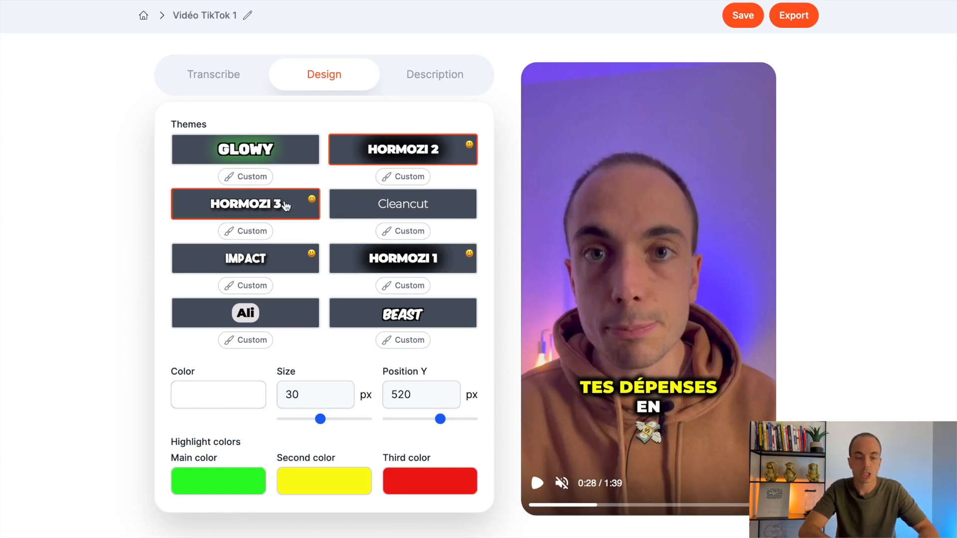
click(435, 154)
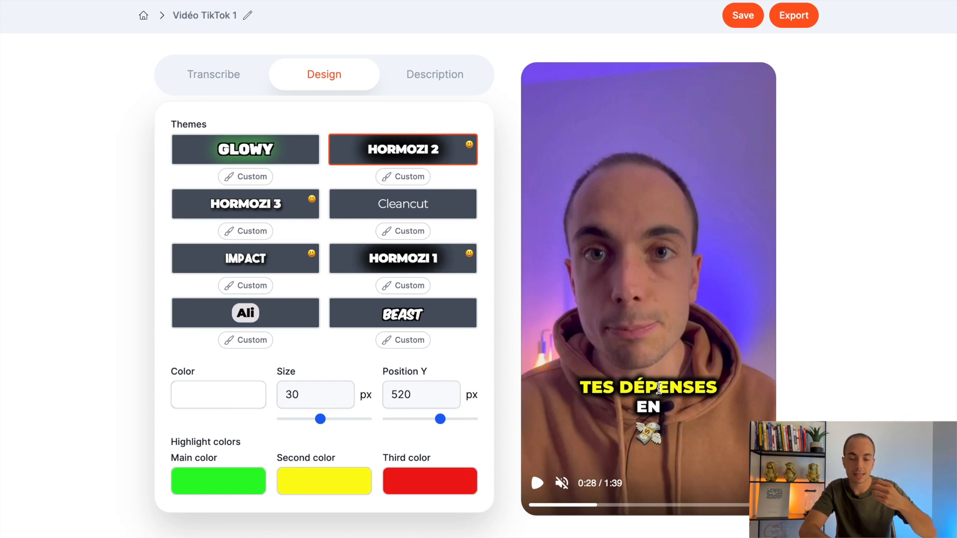
click(271, 206)
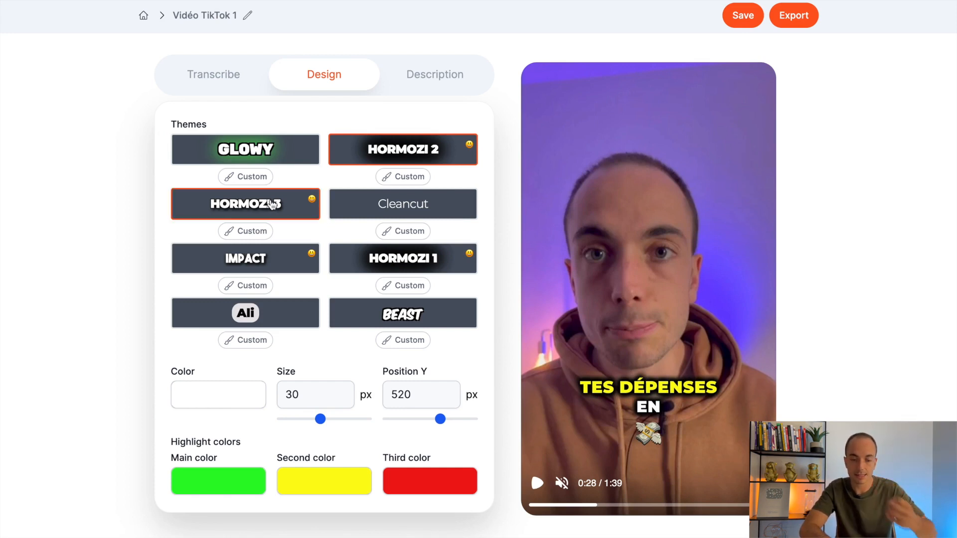
click(397, 156)
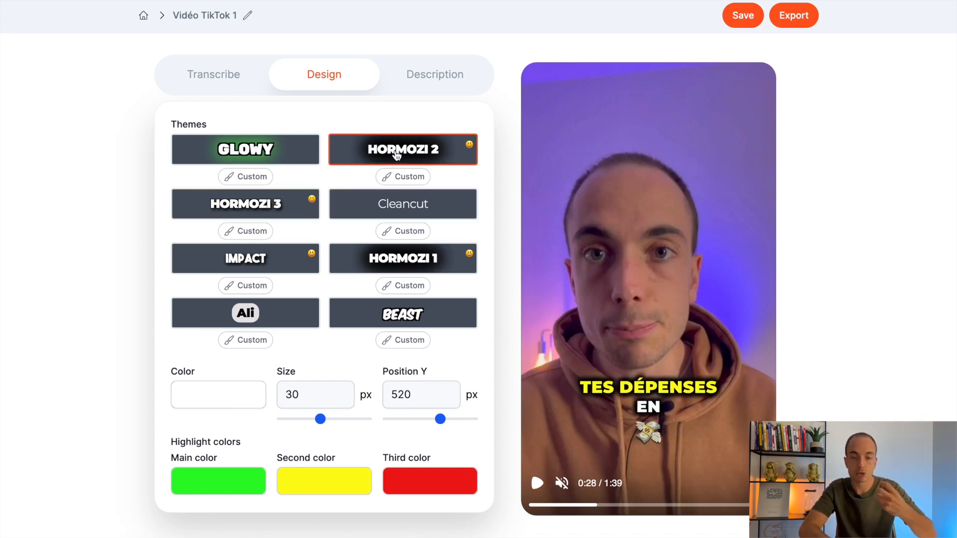
click(285, 153)
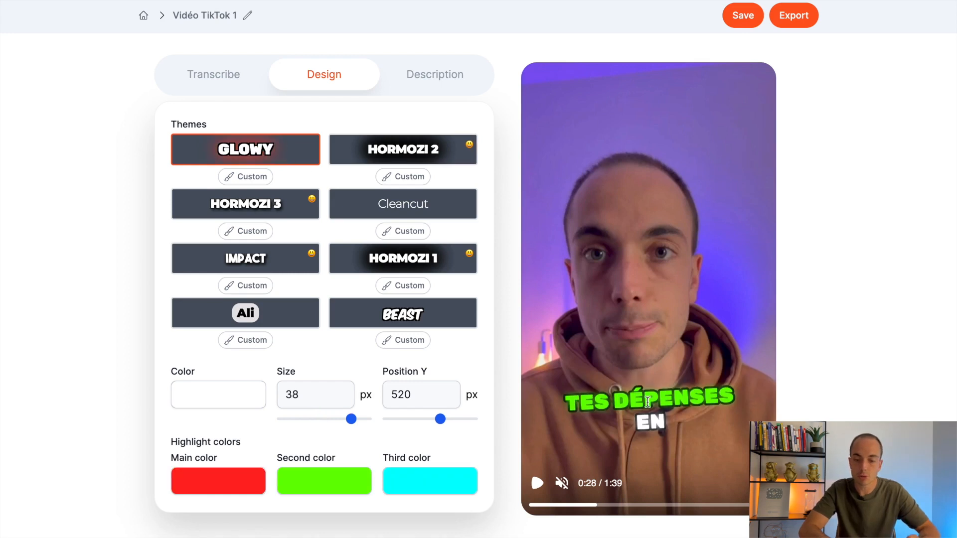
scroll(611, 411, down, 1)
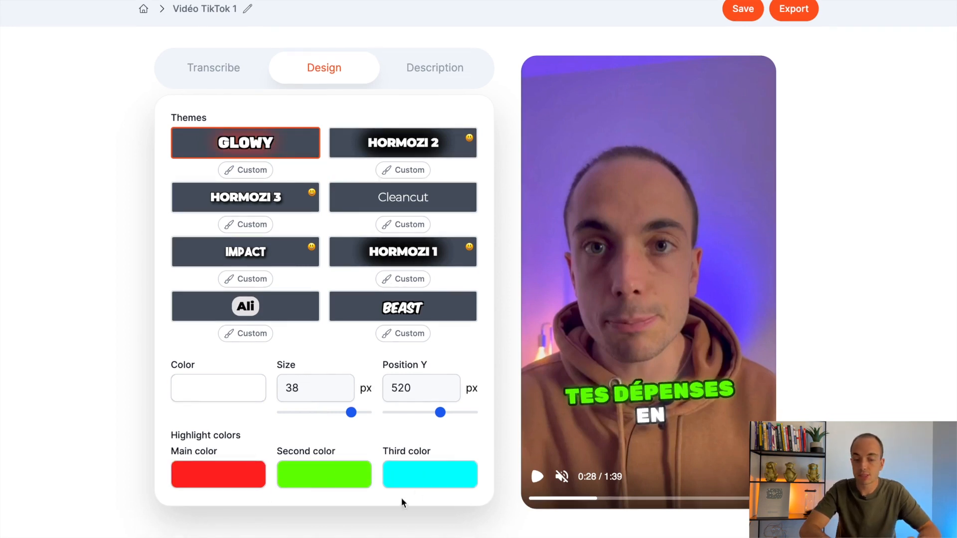
Try the Hormozi 3, Impact, Hormozi 1, Cleancut, Ali and Beast themes, ending on Hormozi 2
click(398, 150)
click(278, 204)
click(296, 253)
click(366, 252)
click(366, 202)
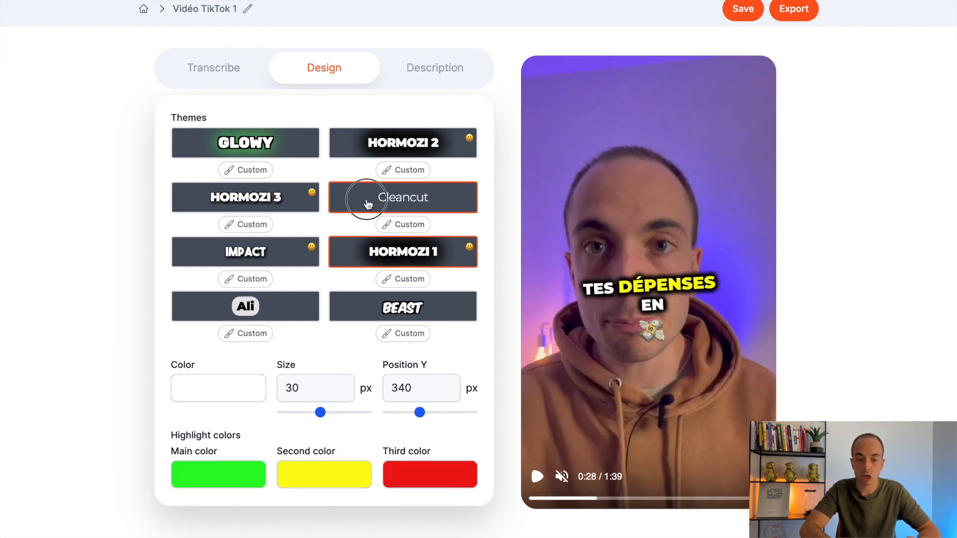
click(297, 305)
click(349, 308)
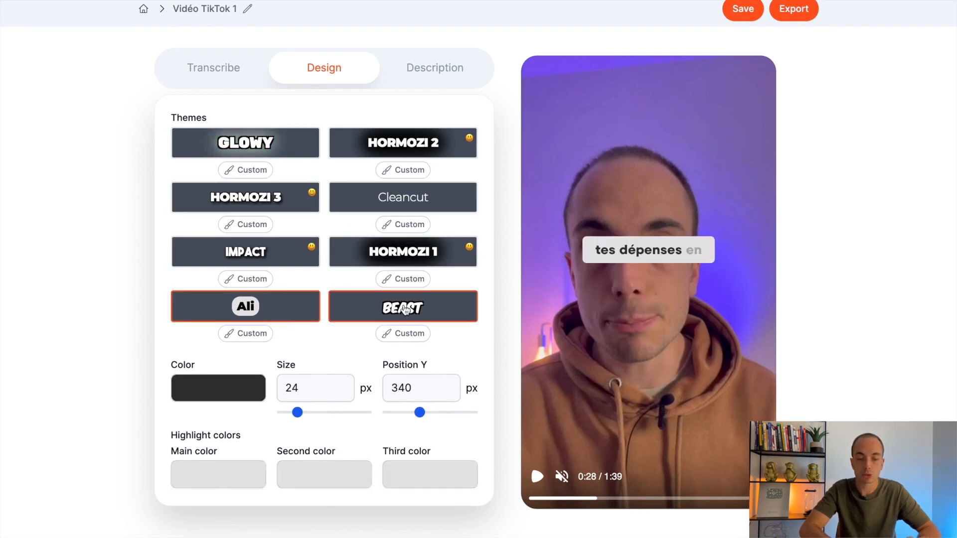
click(379, 131)
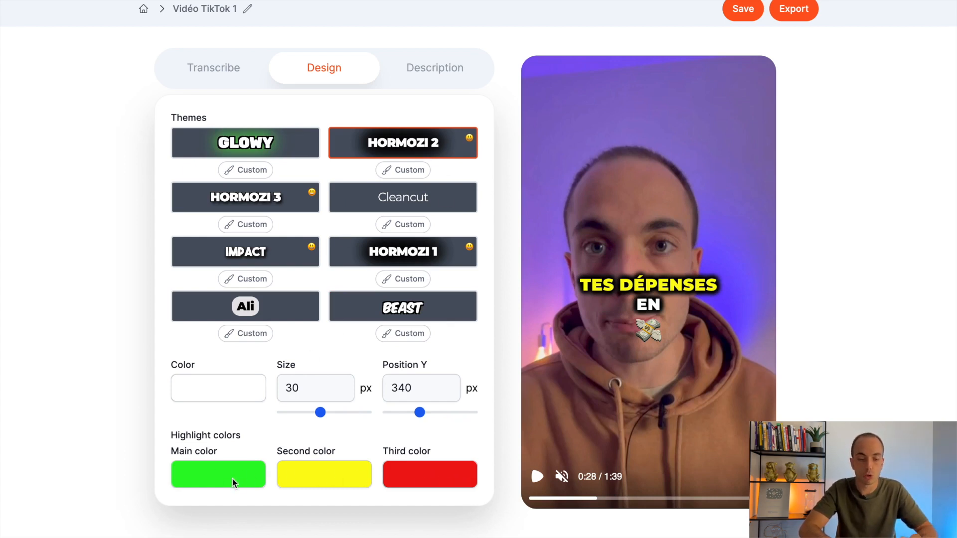
Set the second highlight color of the Hormozi 2 captions to blue
click(337, 476)
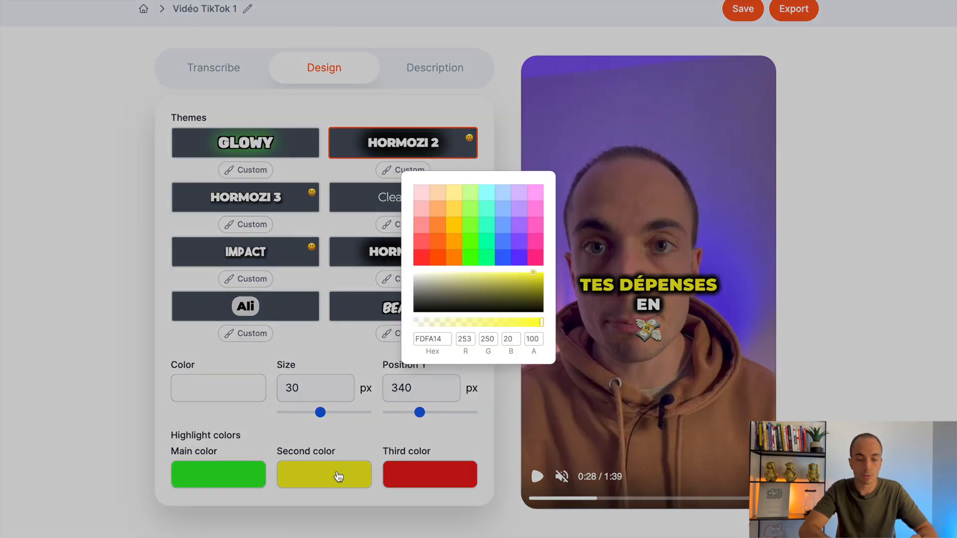
click(507, 245)
click(876, 268)
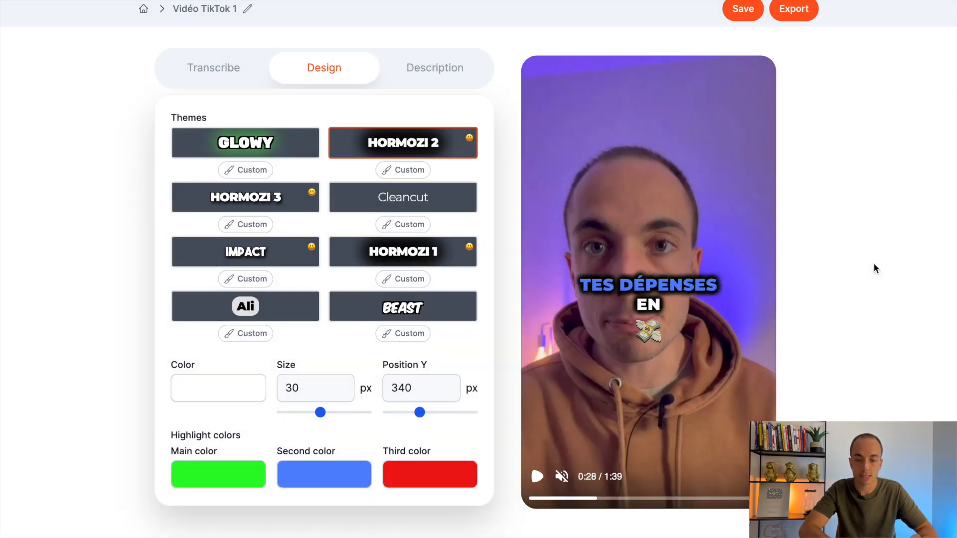
Apply the Glowy theme and set its second highlight color to yellow FFDD55
click(292, 147)
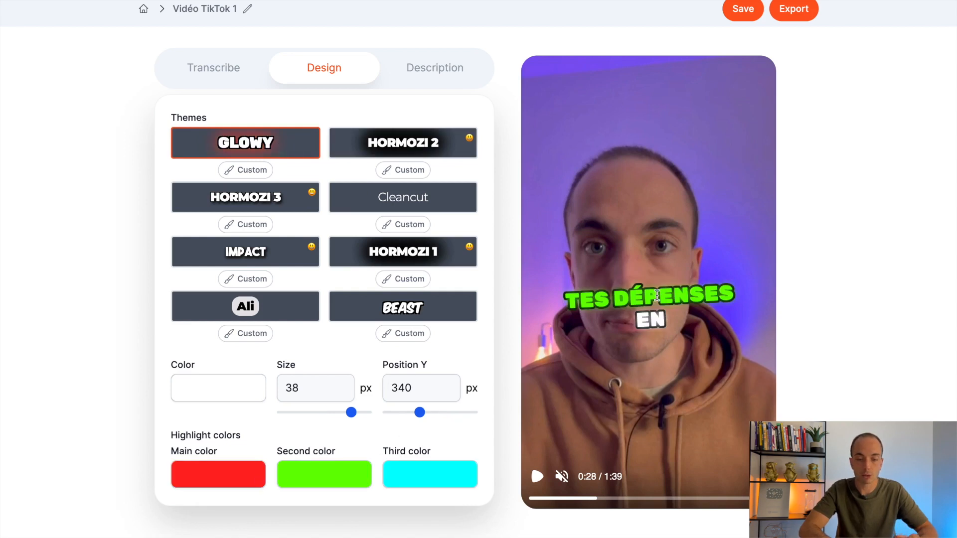
click(303, 473)
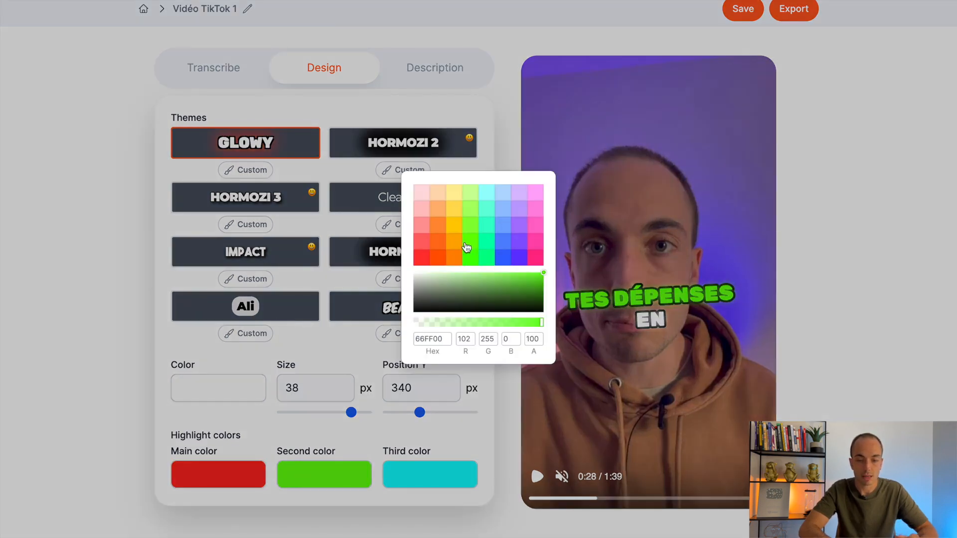
click(456, 200)
click(455, 210)
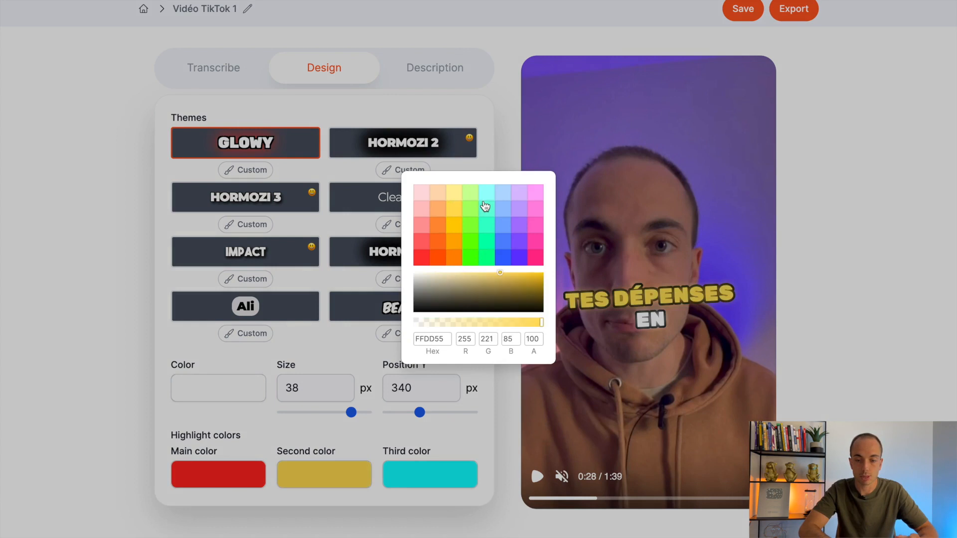
click(901, 255)
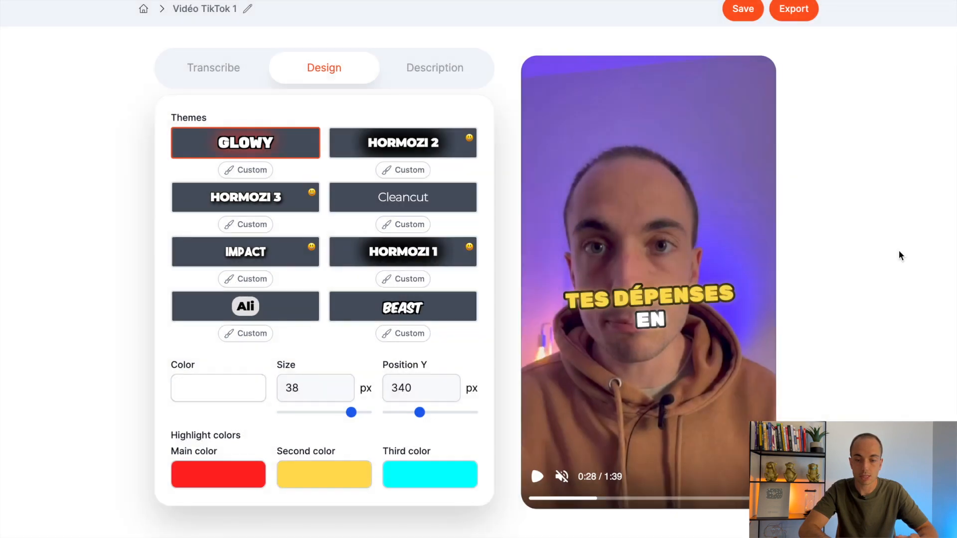
Compare the Hormozi 3, Impact, Hormozi 1 and Hormozi 2 themes on the caption, ending on Hormozi 1
click(278, 201)
click(275, 255)
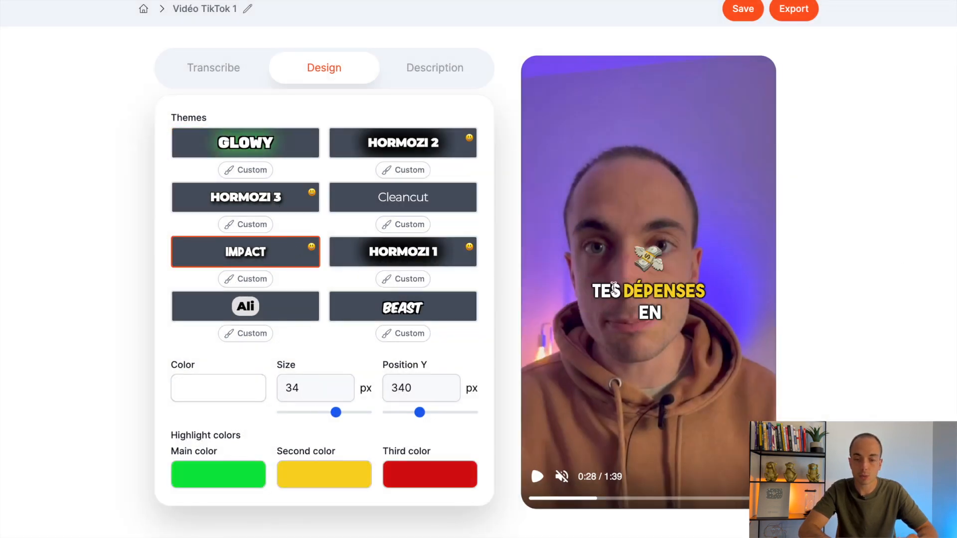
click(394, 247)
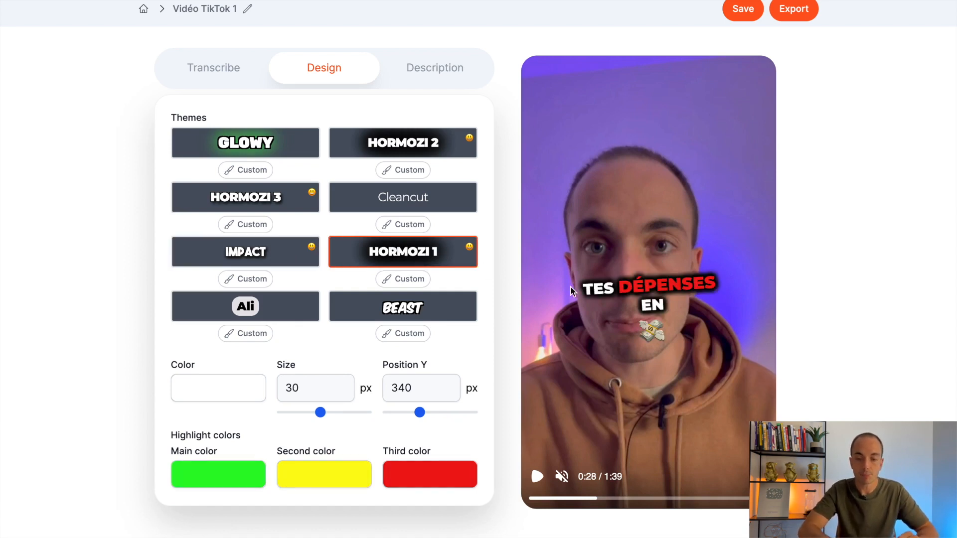
click(417, 139)
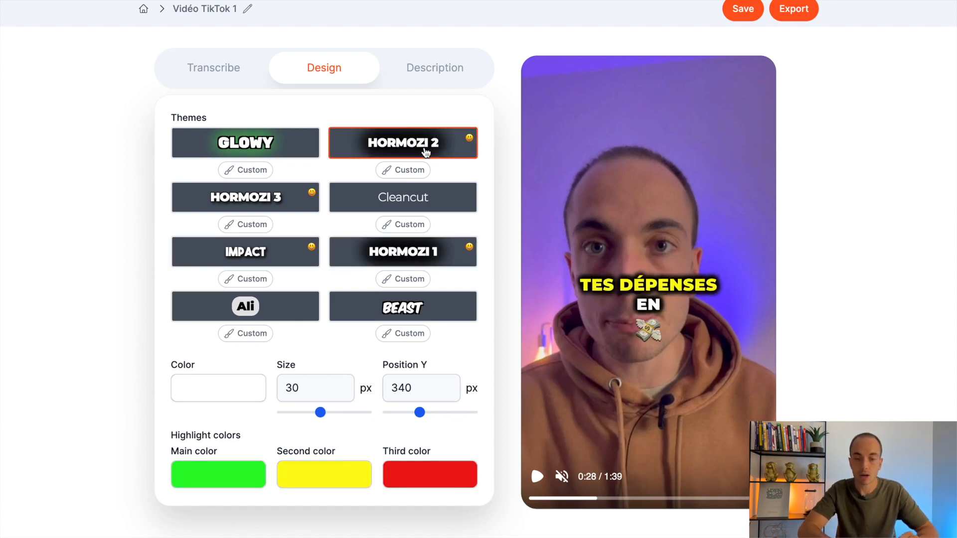
click(422, 264)
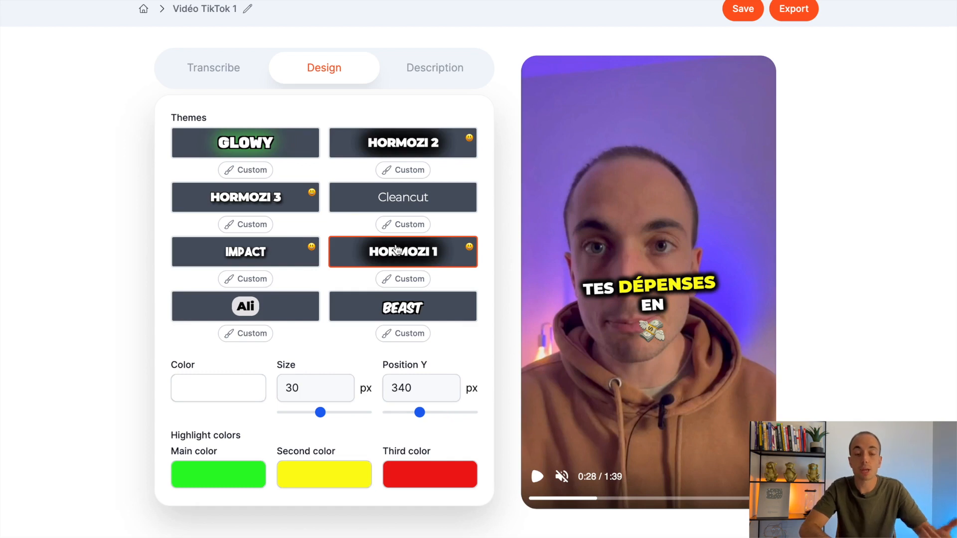
Try the Ali and Beast themes, and preview the video with the Cleancut theme up to 0:34
click(311, 305)
click(369, 312)
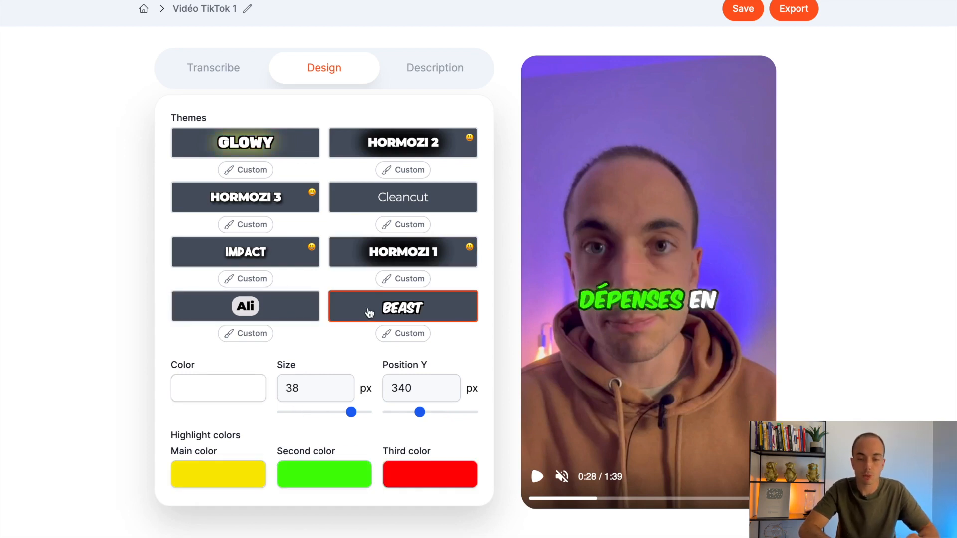
click(396, 205)
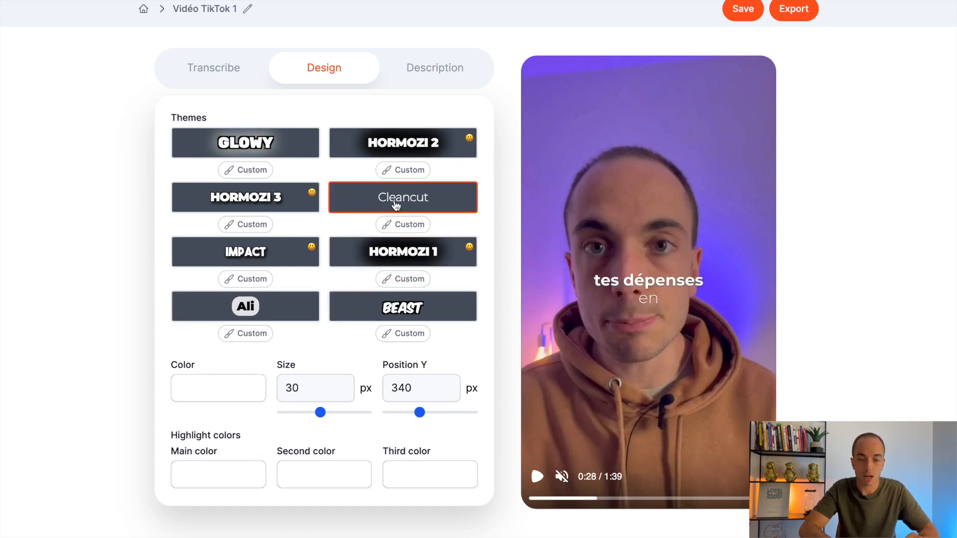
click(538, 482)
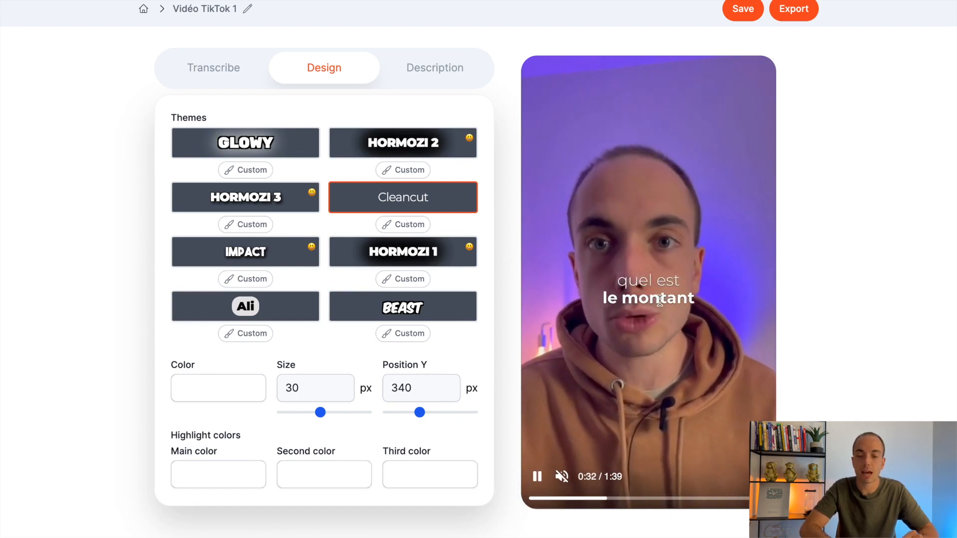
click(536, 477)
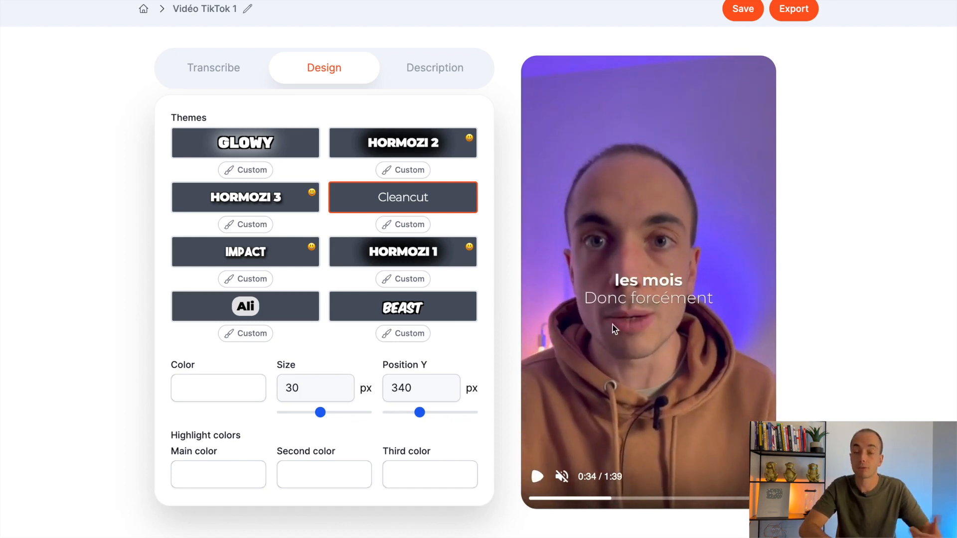
Apply the Hormozi 2 theme, set the caption text color to pink FF88E1, and play the preview up to 0:35
click(404, 148)
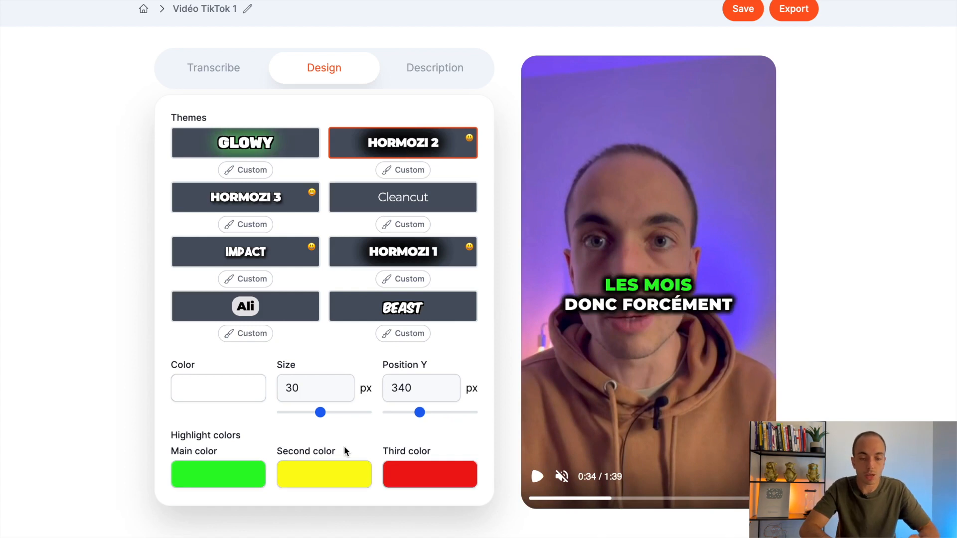
click(236, 386)
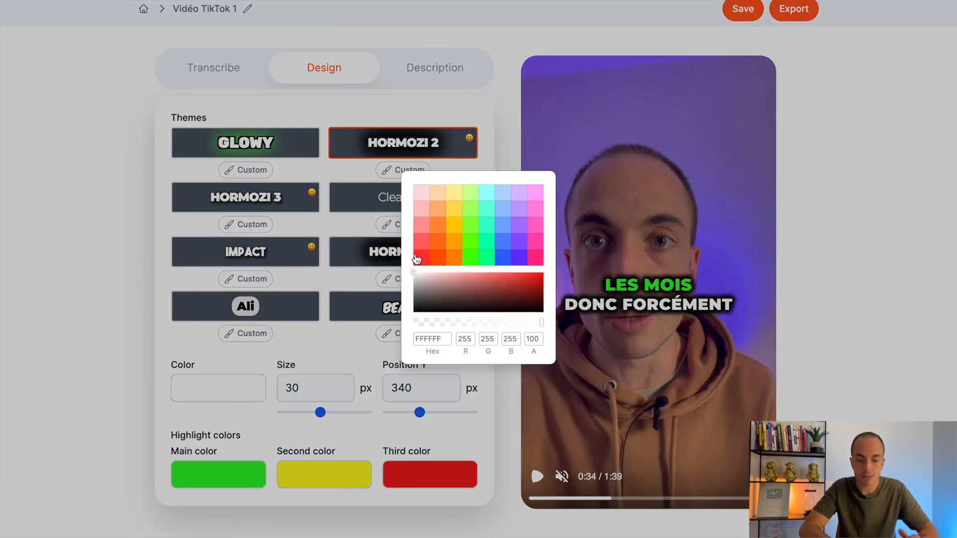
click(538, 215)
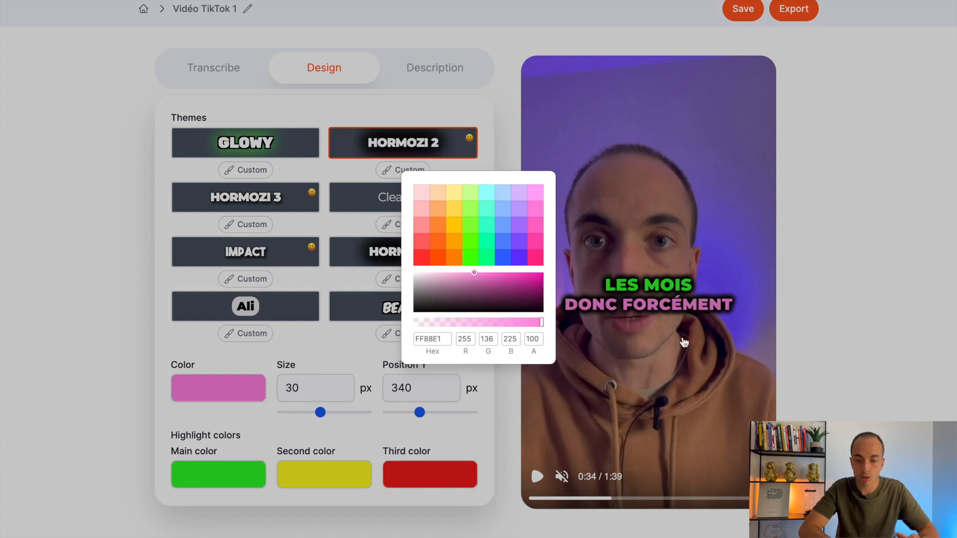
click(813, 309)
click(533, 485)
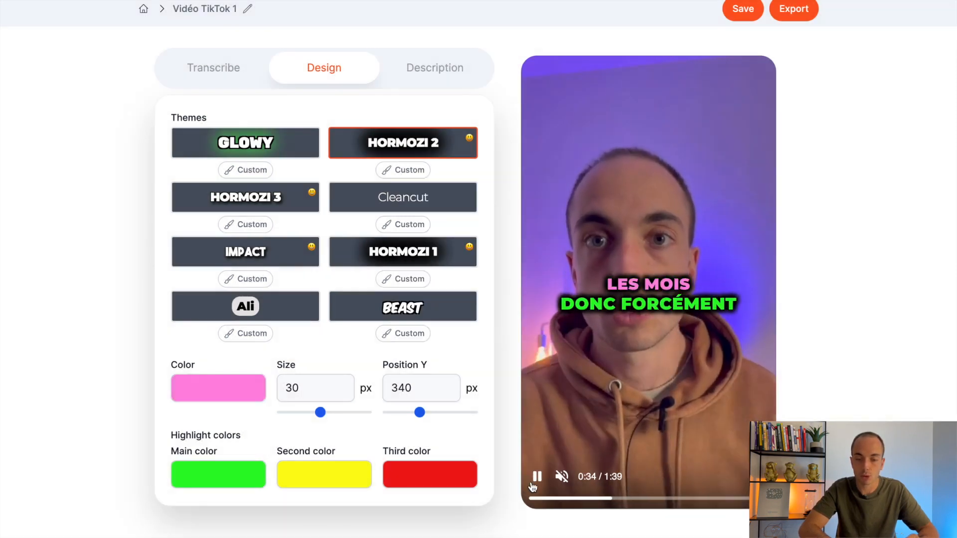
click(533, 485)
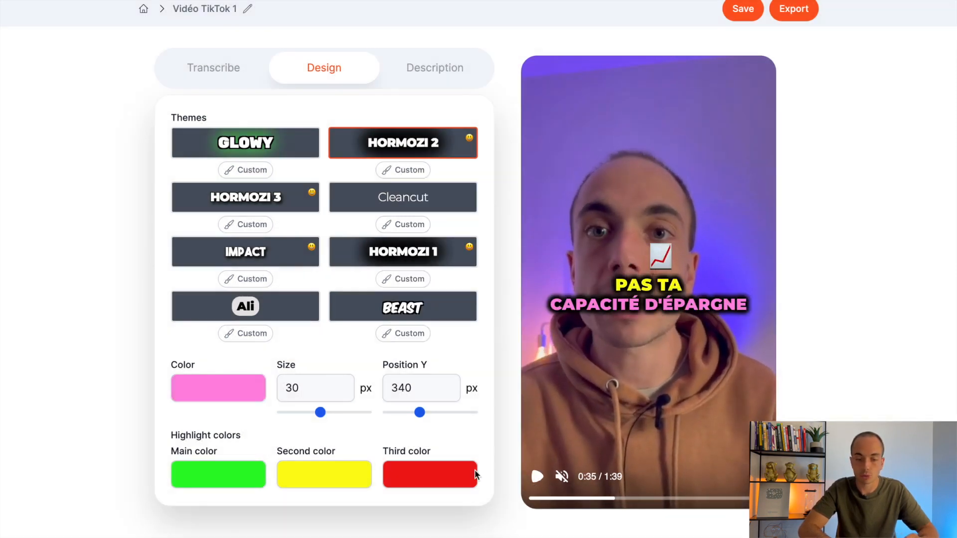
Set the caption text color back to white
click(216, 394)
drag(474, 276, 392, 269)
click(880, 262)
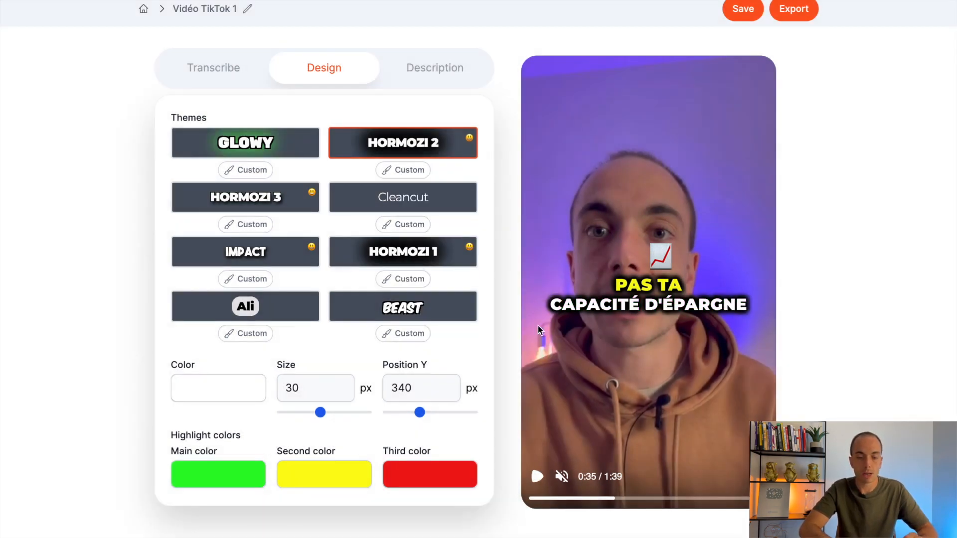
Set the caption size to 34 px and the Y position to 499 px, playing the preview to check the placement
mouse_move(321, 413)
mouse_down()
mouse_move(336, 420)
mouse_move(295, 418)
mouse_move(344, 415)
mouse_move(288, 413)
mouse_move(378, 414)
mouse_move(282, 412)
mouse_move(329, 412)
mouse_up()
drag(418, 413, 444, 413)
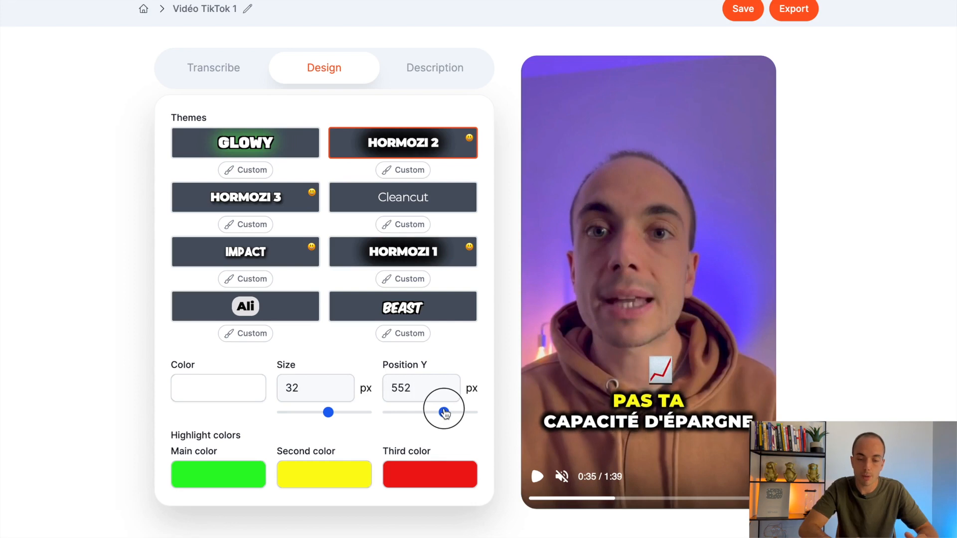
drag(329, 413, 336, 417)
click(538, 477)
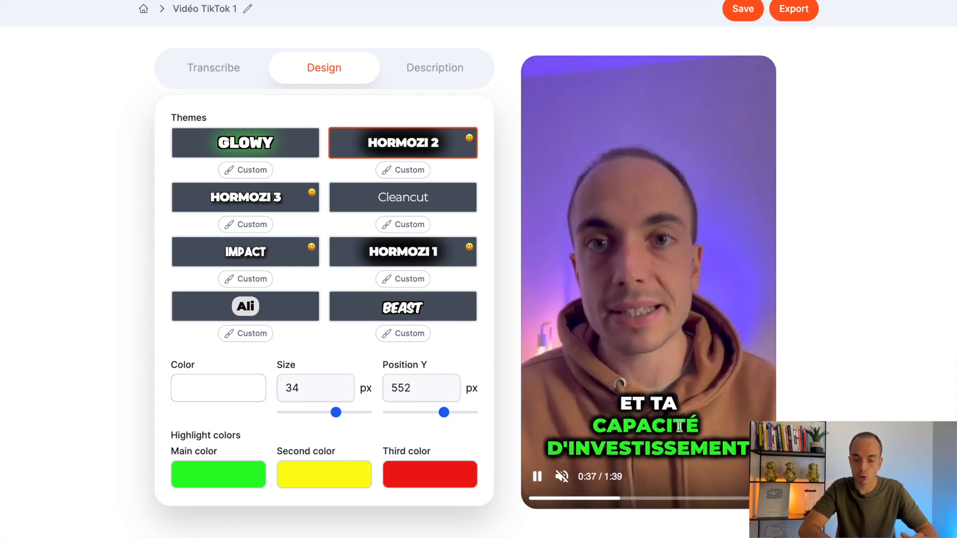
mouse_move(444, 412)
mouse_down()
mouse_move(430, 414)
mouse_move(438, 415)
mouse_up()
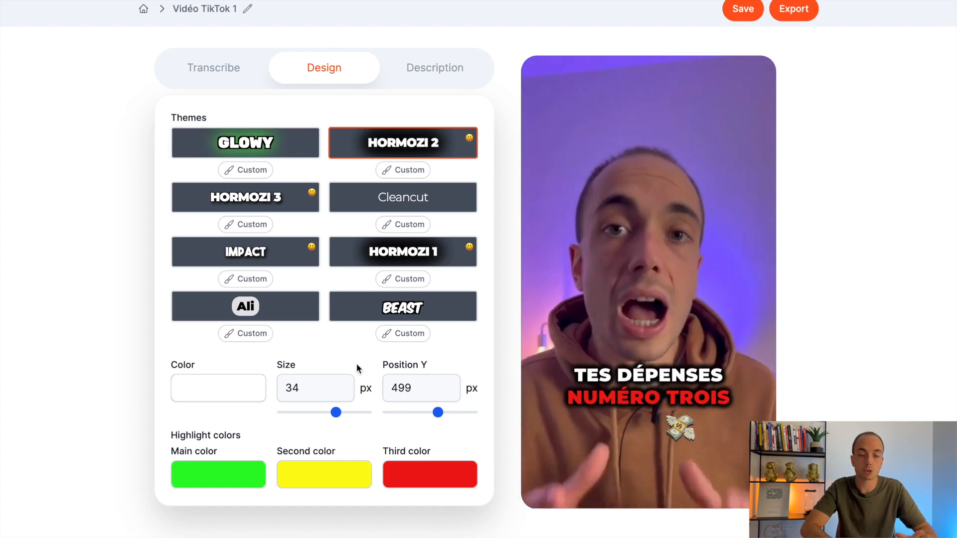
Pause the preview at 0:50 and open the AI-generated description and hashtags
mouse_move(639, 312)
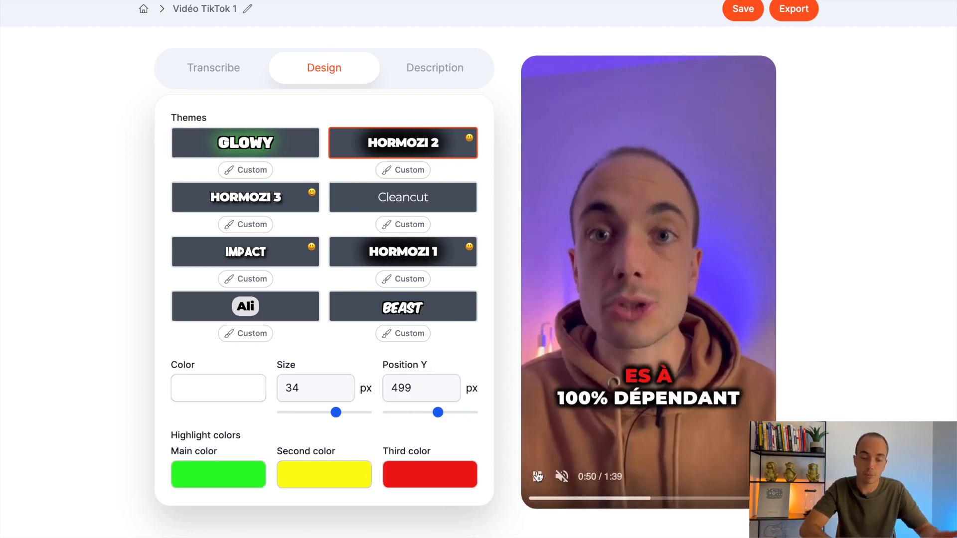
click(425, 71)
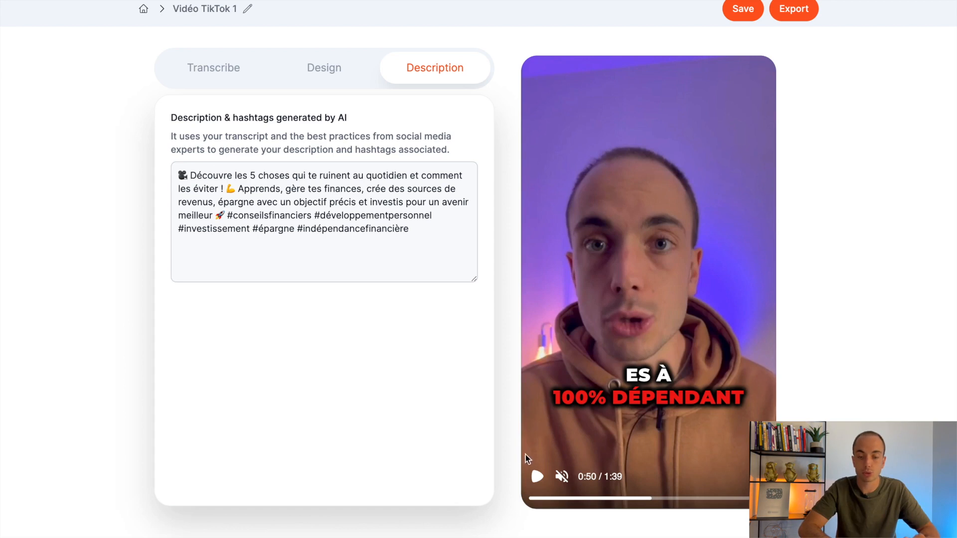
Rewind the video preview to the beginning, play it briefly and pause it at 0:03
drag(646, 498, 491, 499)
click(539, 478)
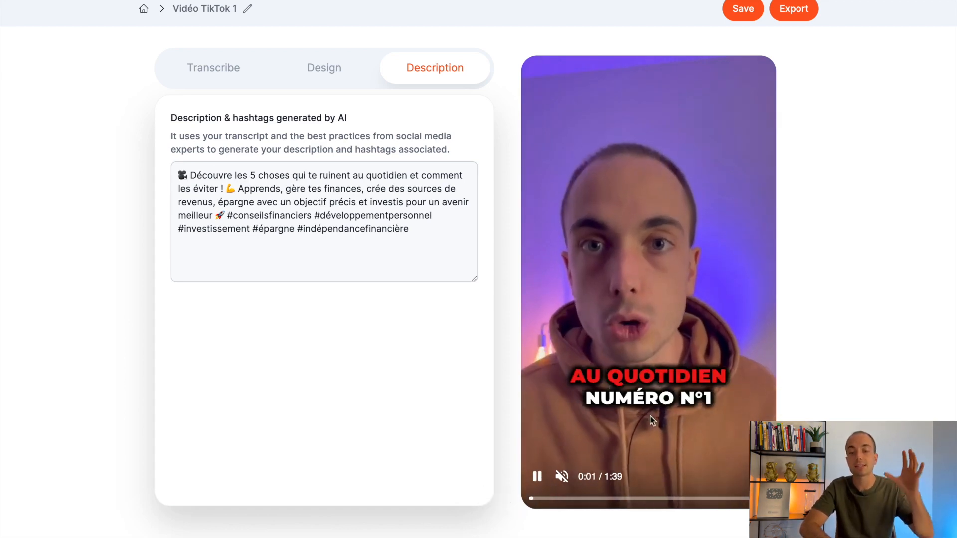
scroll(538, 483, up, 1)
click(539, 482)
Review the AI-generated description, highlighting the full text and the block of hashtags at its end
click(200, 181)
click(286, 234)
click(300, 182)
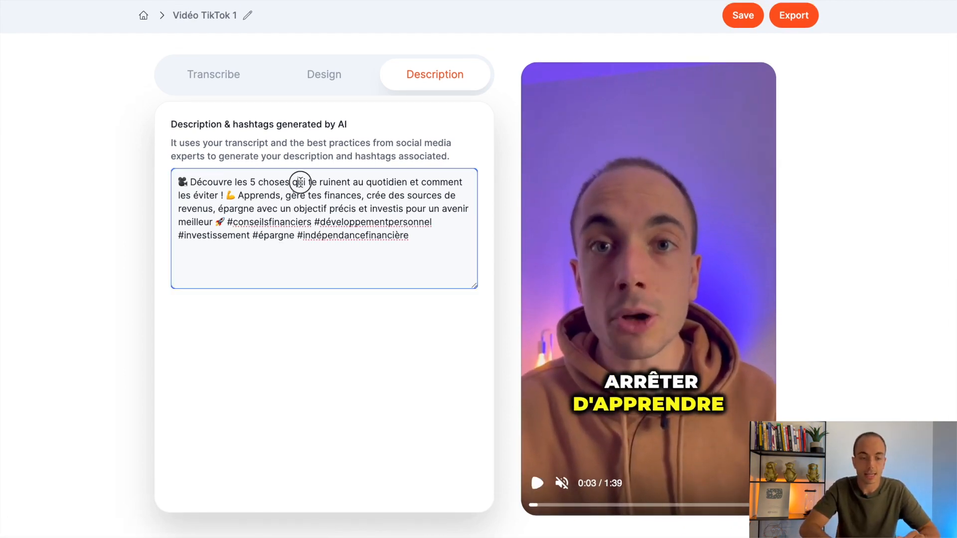
click(176, 186)
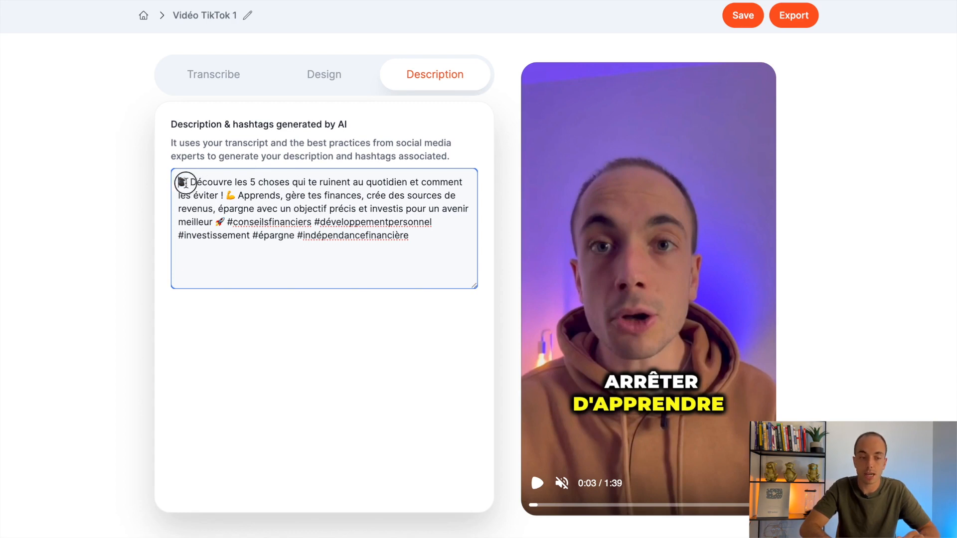
triple_click(305, 206)
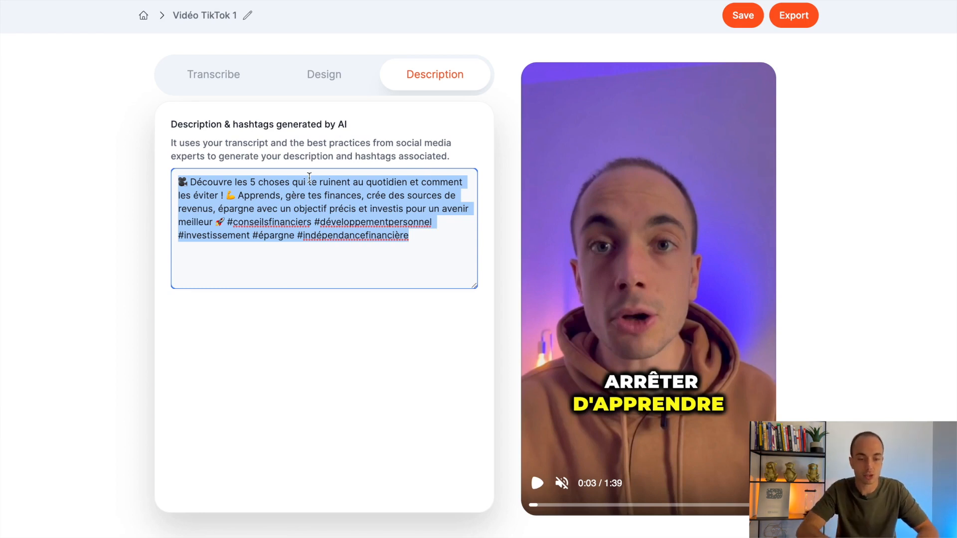
click(373, 240)
drag(408, 238, 228, 226)
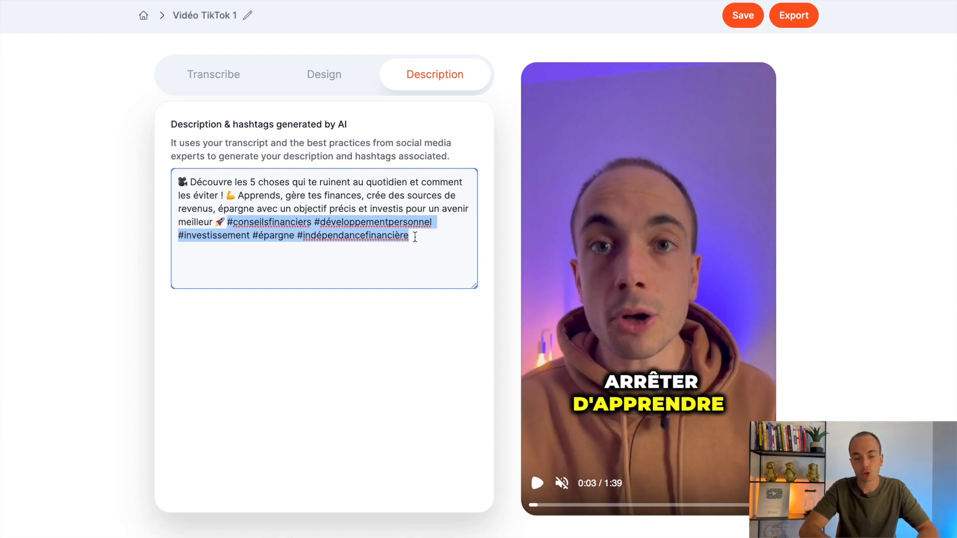
click(457, 284)
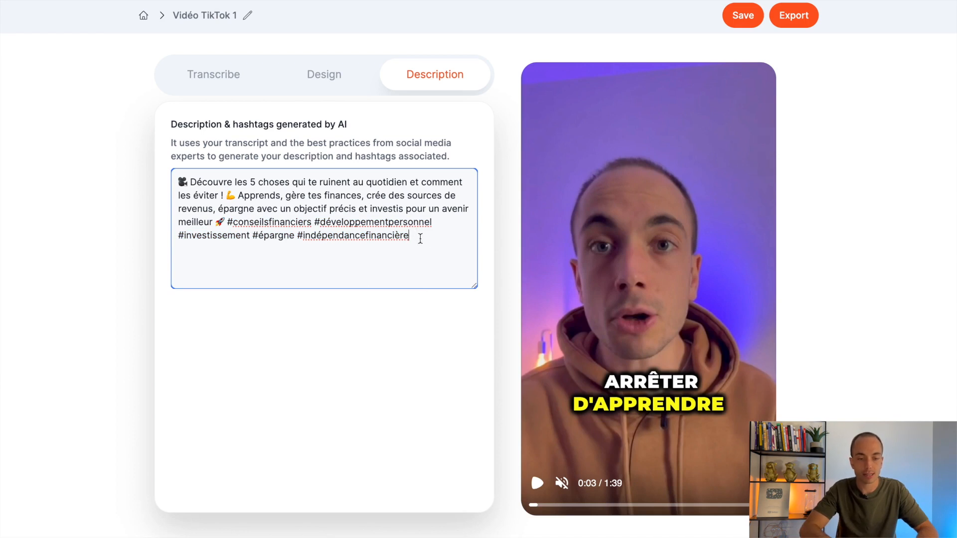
Delete the hashtags #indépendancefinancière, #conseilsfinanciers and #développementpersonnel from the description
drag(425, 239, 384, 239)
drag(298, 238, 299, 239)
key(BackSpace)
drag(429, 223, 229, 223)
key(BackSpace)
key(BackSpace)
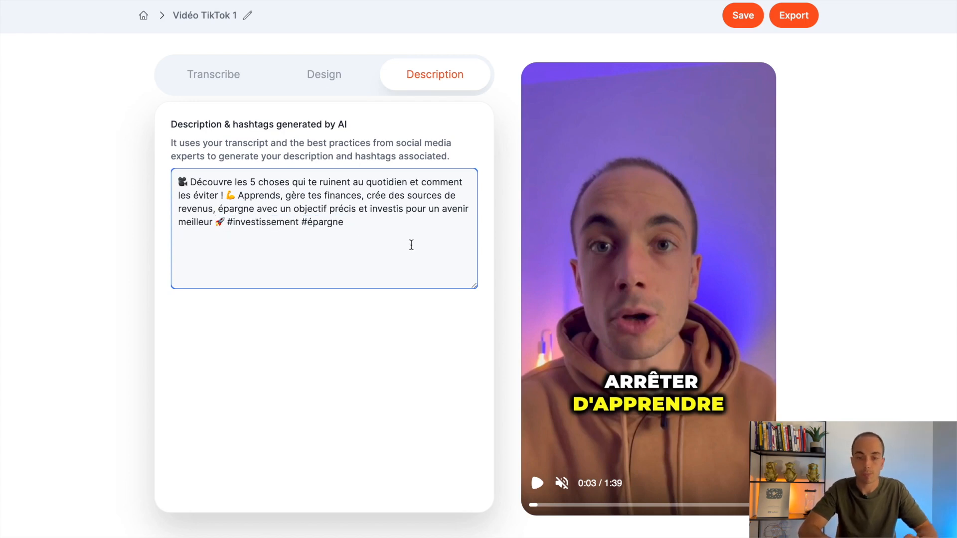
Select the whole description text, then save the project and start exporting the video
drag(384, 245, 193, 137)
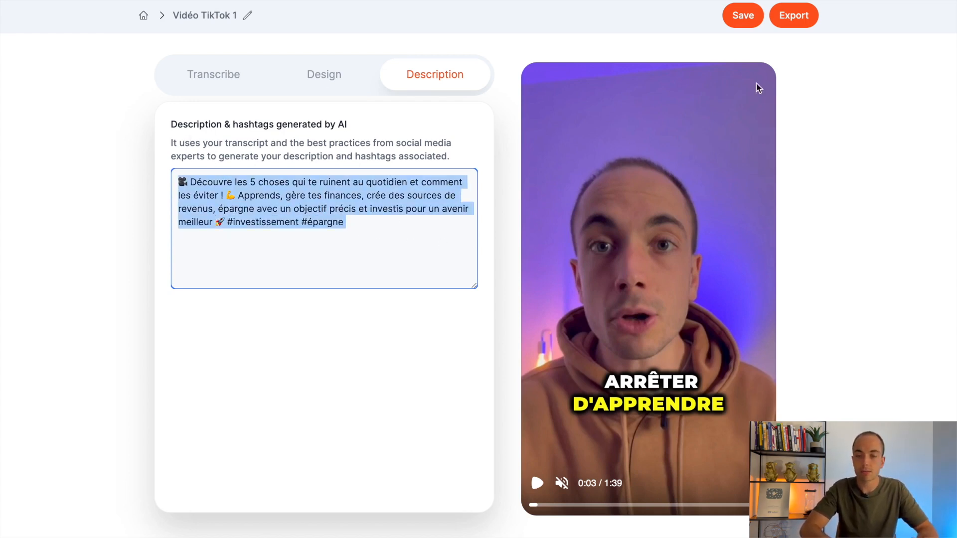
click(747, 20)
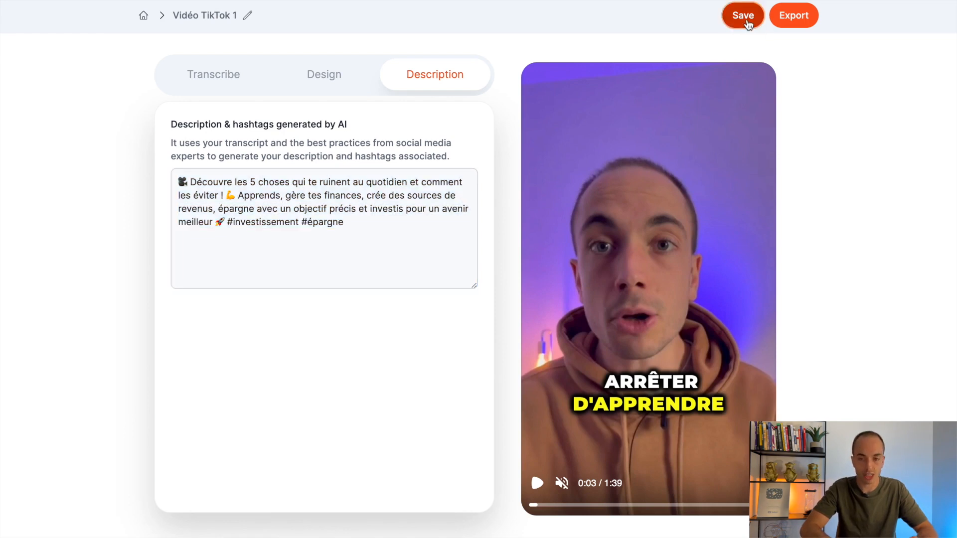
click(803, 23)
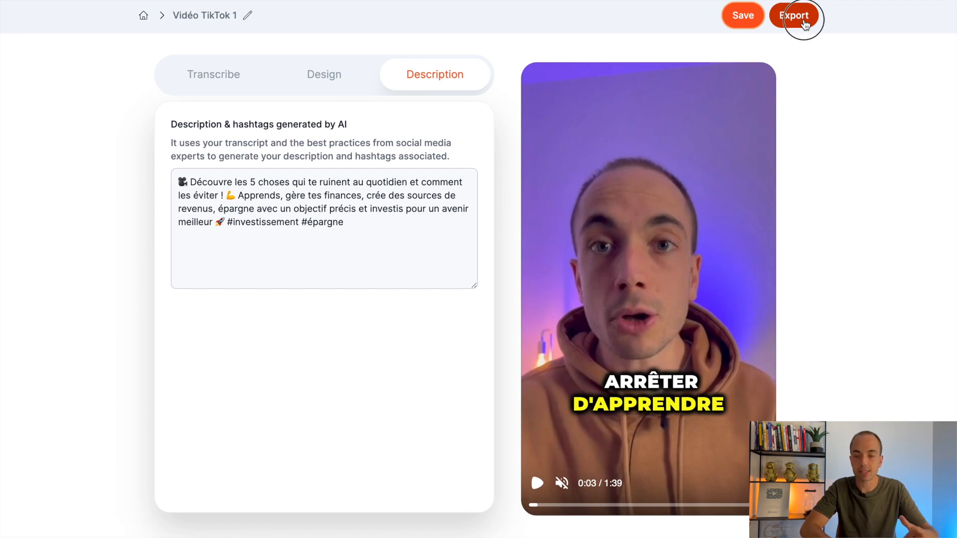